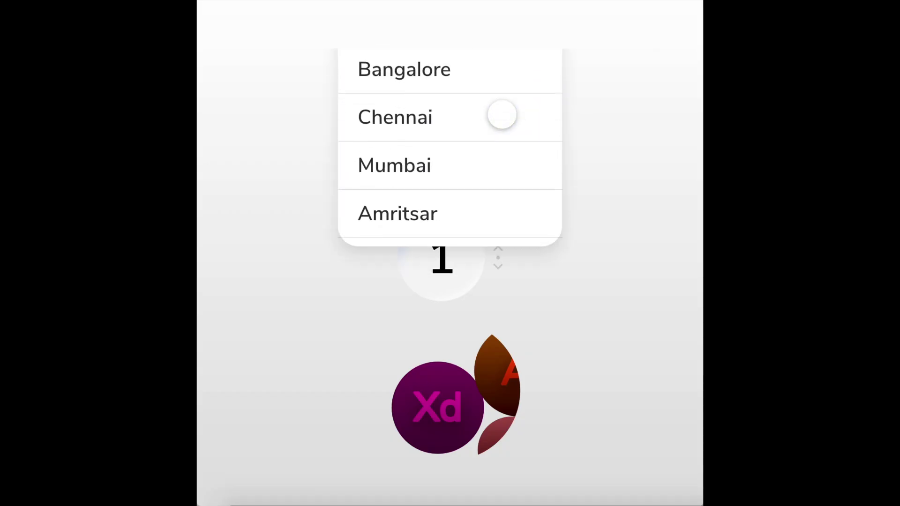
Step: In preview, collapse the city list and step the number through 2, 3, 4 and back to 1
scroll(502, 115, up, 3)
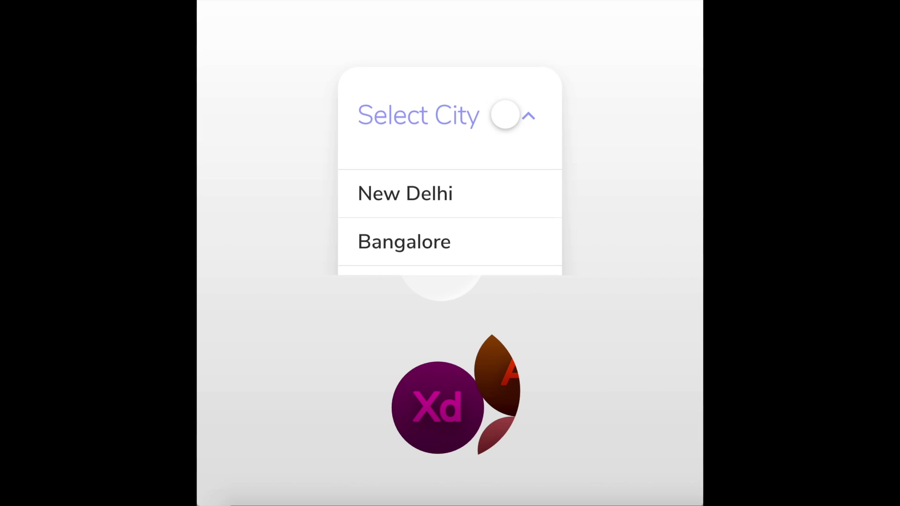
click(505, 114)
click(438, 269)
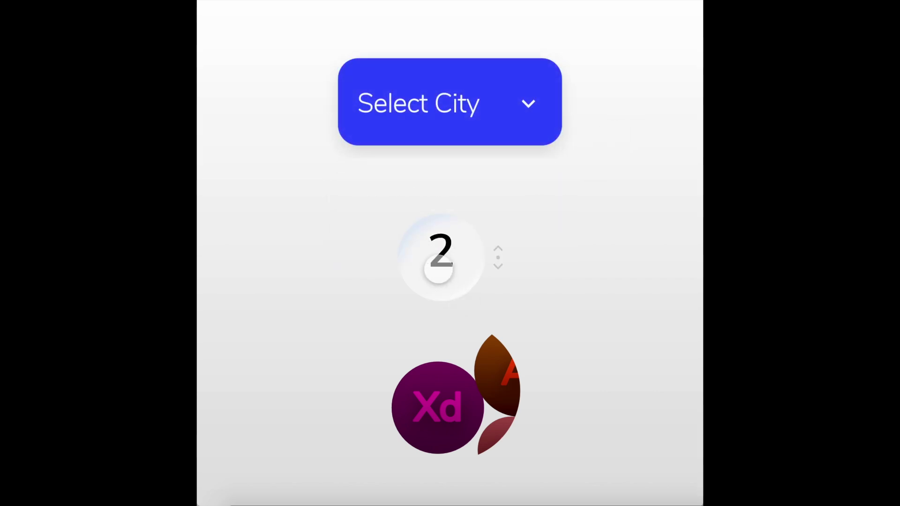
click(439, 268)
click(438, 268)
click(438, 269)
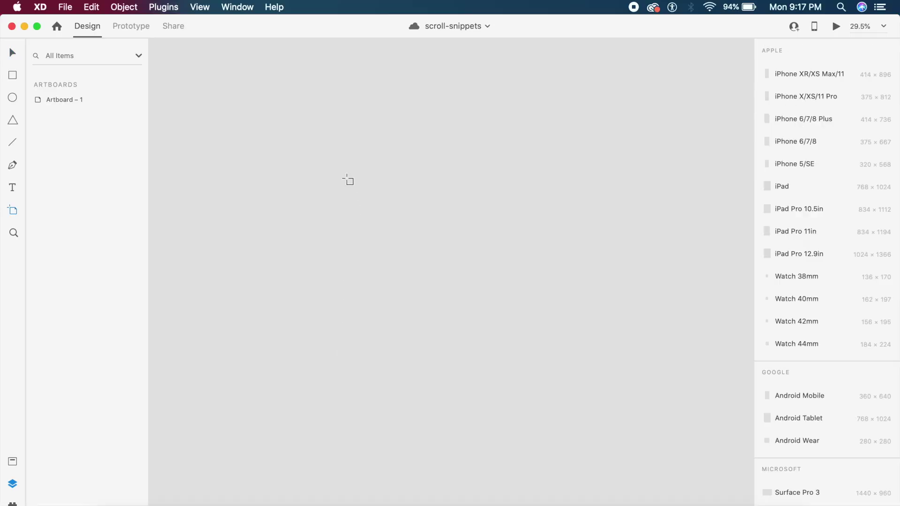
Step: Draw a 690×690 square artboard, Artboard – 2, and select it
drag(346, 178, 476, 324)
click(396, 238)
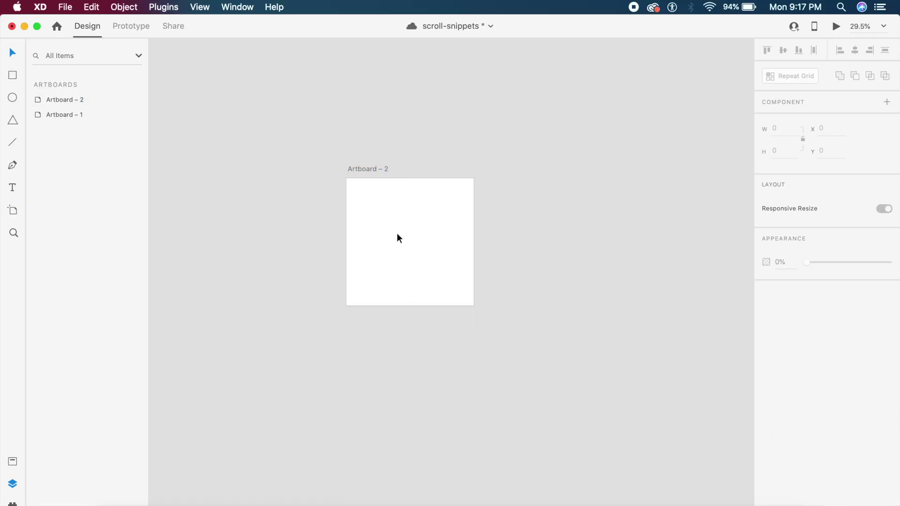
click(369, 168)
scroll(369, 167, up, 2)
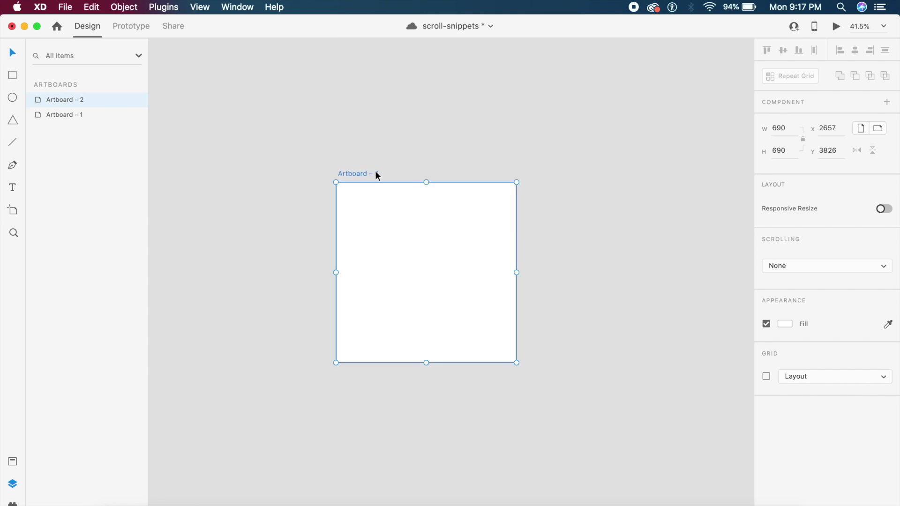
scroll(358, 177, up, 3)
scroll(358, 176, down, 2)
scroll(358, 176, down, 1)
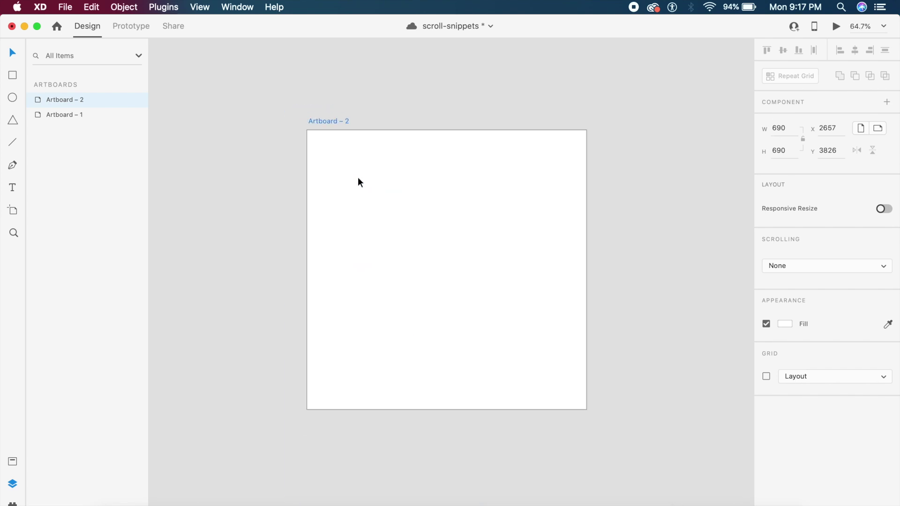
scroll(358, 176, down, 3)
scroll(373, 194, up, 2)
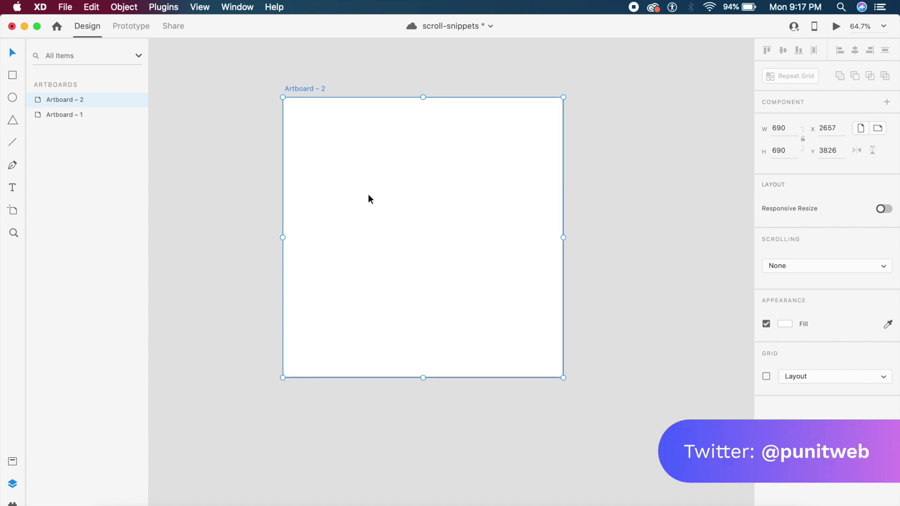
Step: Draw a 365×109 rectangle in the middle of Artboard – 2 and round its corners
key(r)
drag(359, 193, 508, 237)
key(Escape)
click(454, 231)
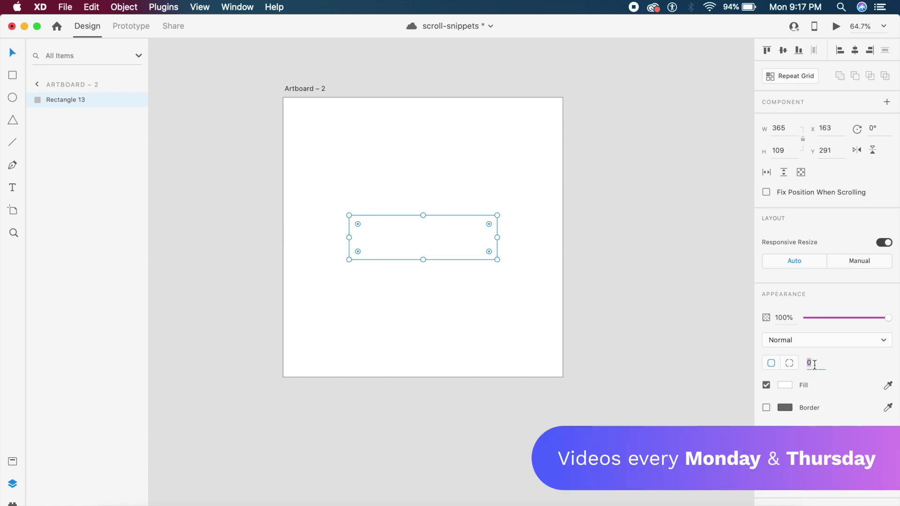
text(0)
key(Return)
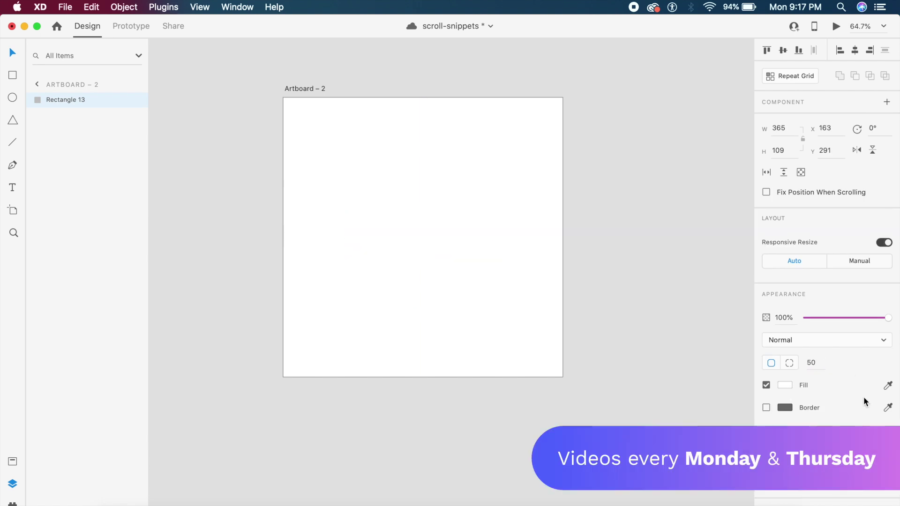
Step: Fill the rectangle with blue #2614FF and set its corner radius to 25
click(784, 384)
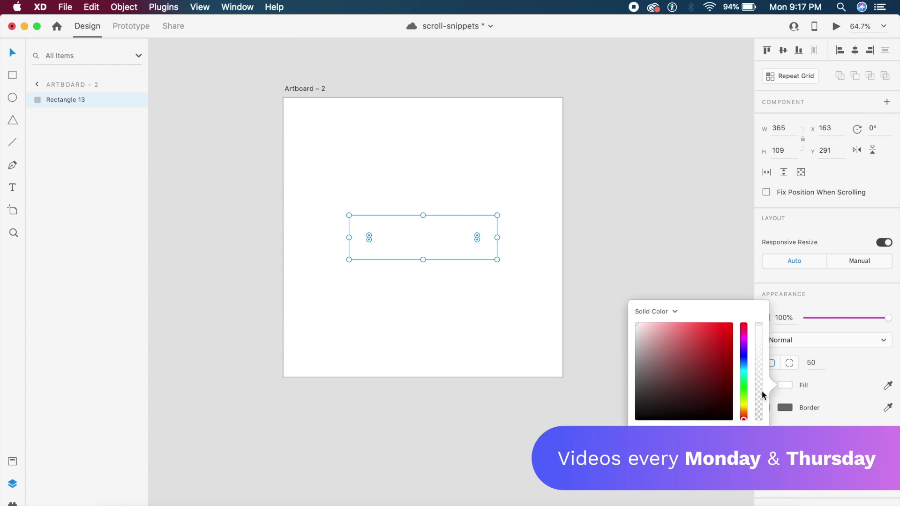
click(744, 352)
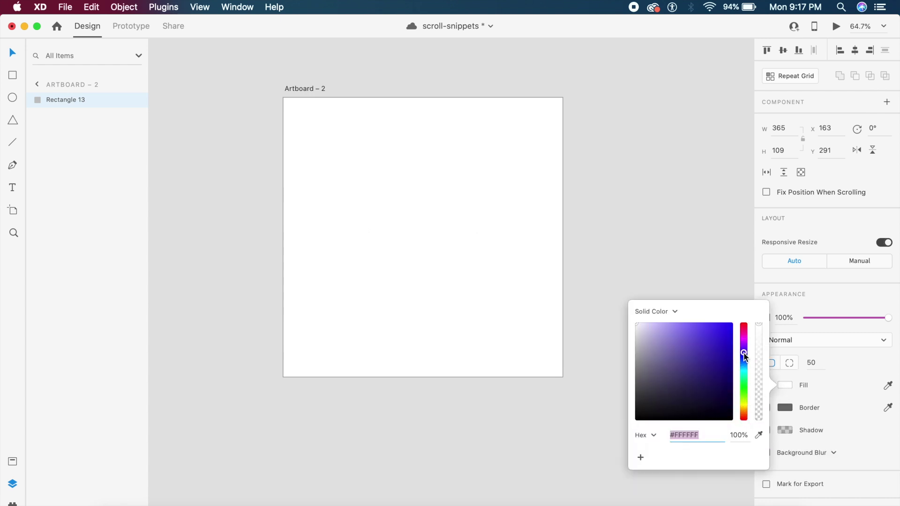
drag(726, 334, 745, 357)
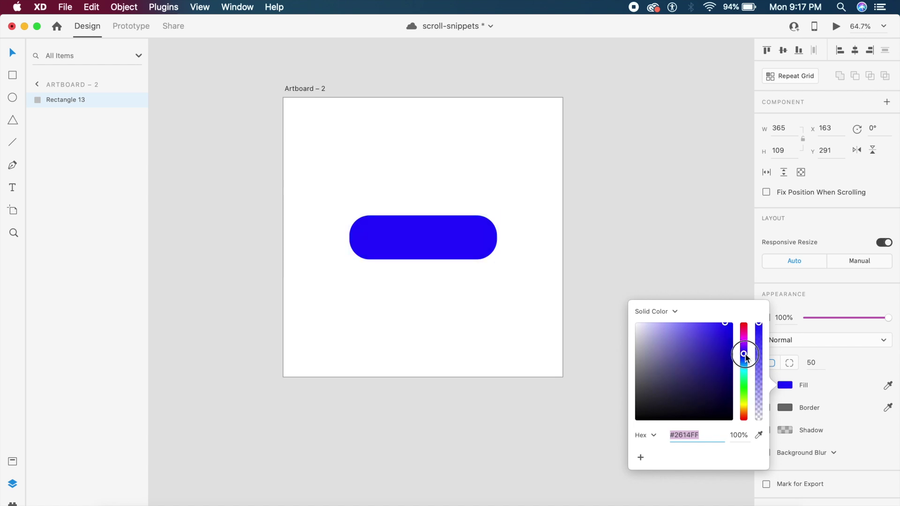
click(803, 391)
click(817, 362)
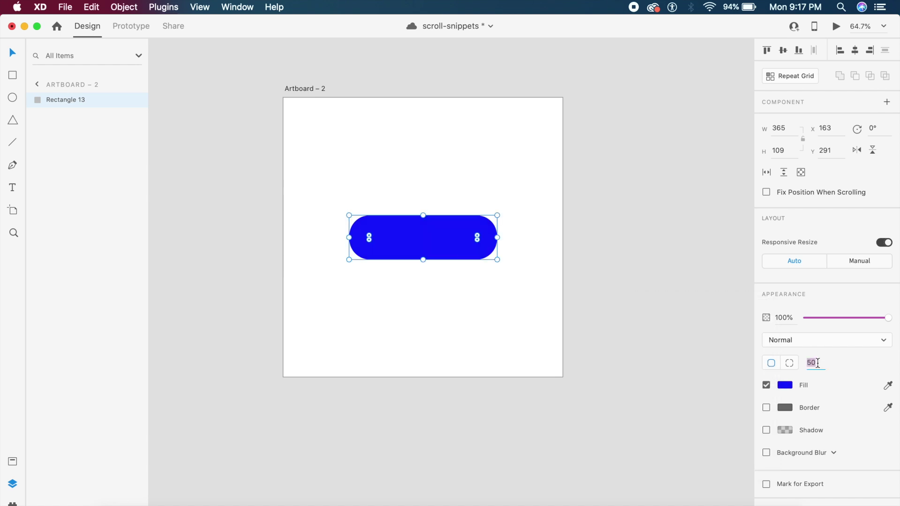
text(25)
key(Return)
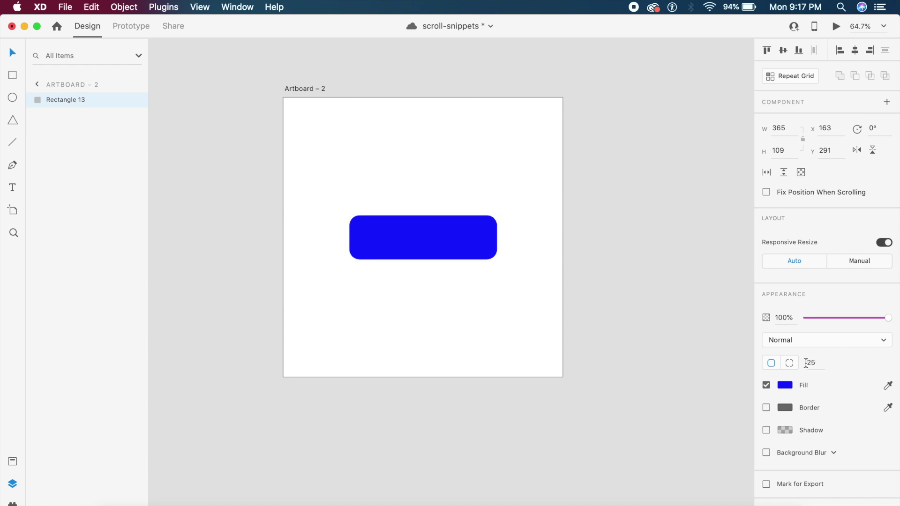
click(491, 358)
scroll(491, 358, up, 2)
scroll(491, 358, left, 1)
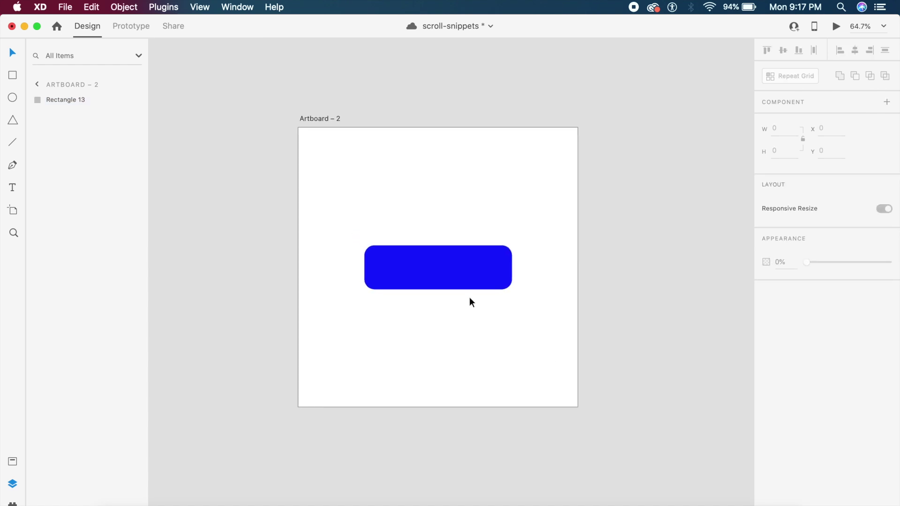
scroll(465, 276, up, 2)
Step: Add a 'Select city' text layer inside the blue rectangle
key(t)
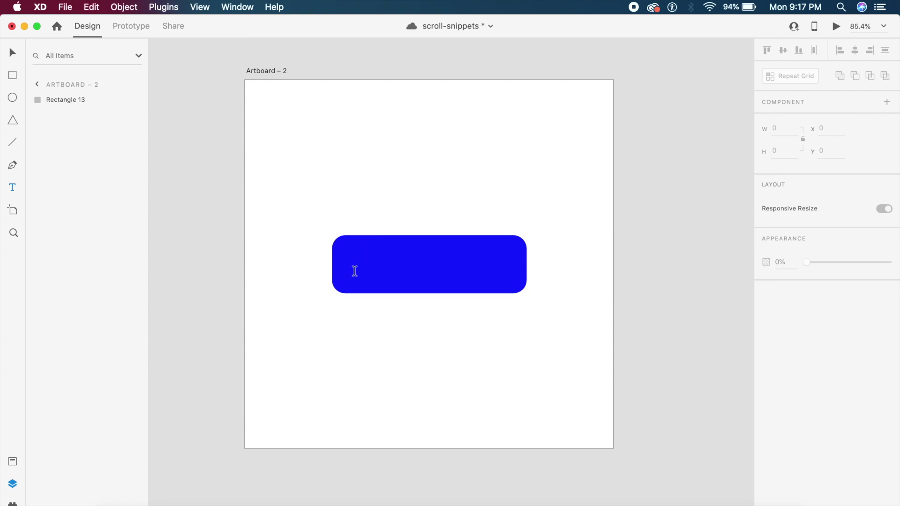
click(357, 268)
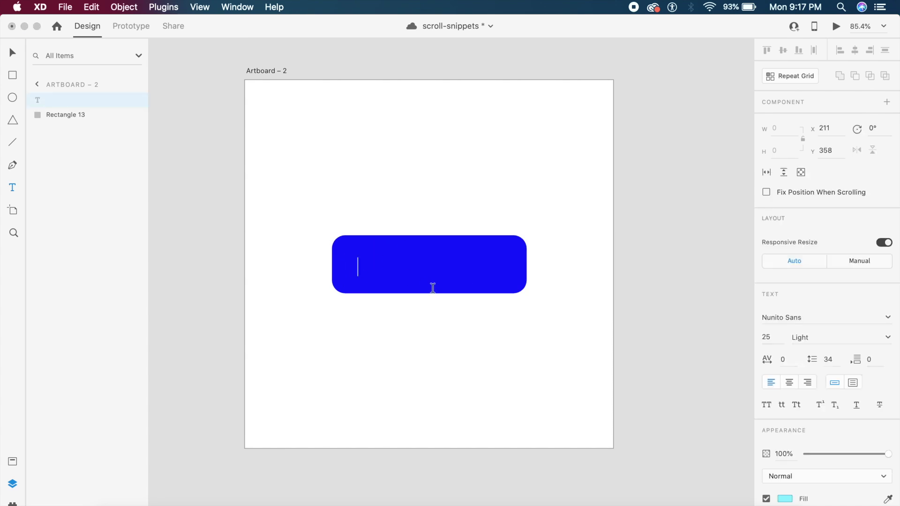
text(Select city)
key(Escape)
key(Escape)
Step: Make the Select city label white at size 34, then switch to Remix Icon in Firefox
click(400, 279)
scroll(820, 393, down, 1)
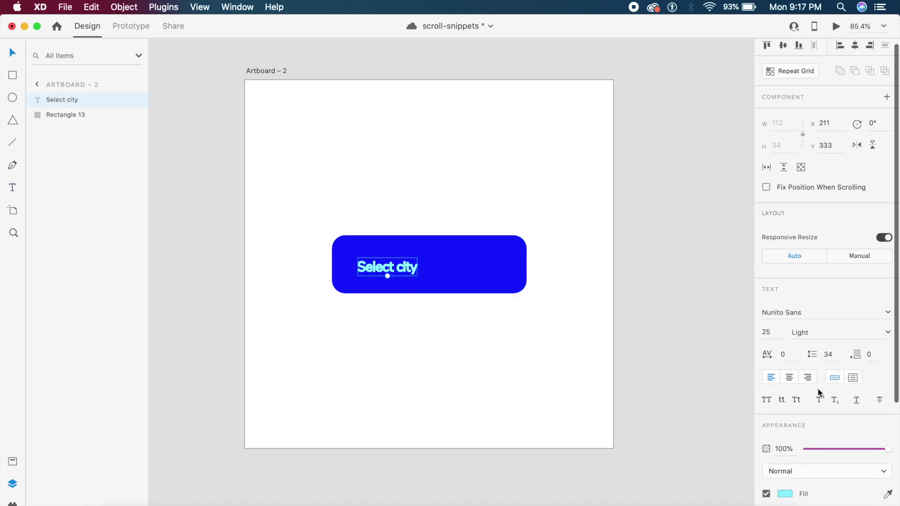
scroll(819, 393, down, 3)
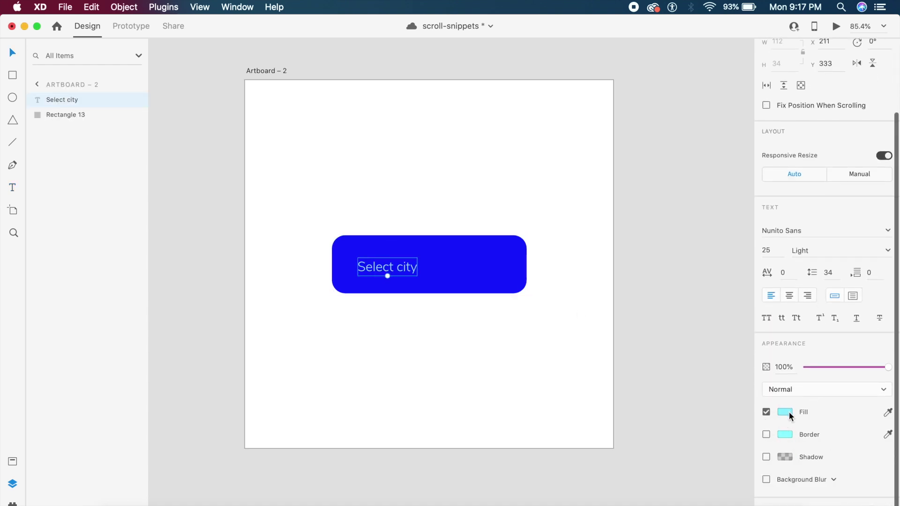
click(789, 413)
drag(668, 388, 595, 297)
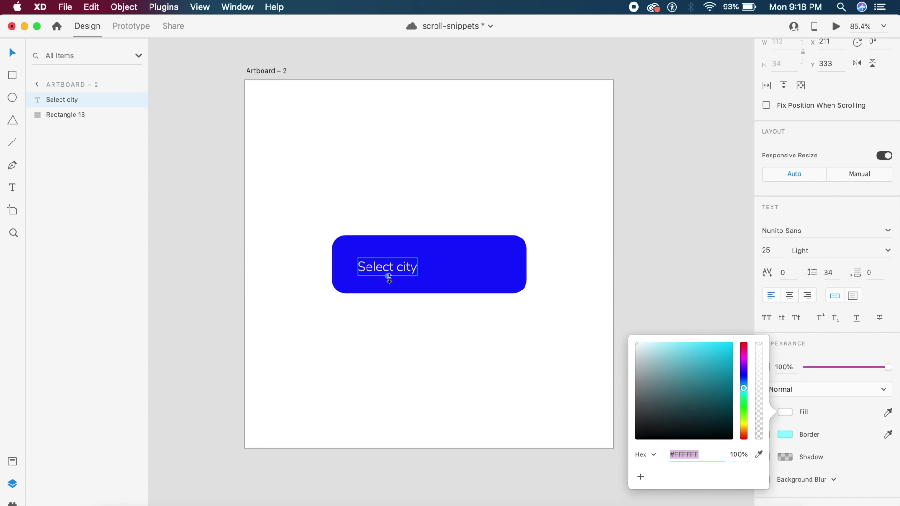
drag(389, 279, 399, 261)
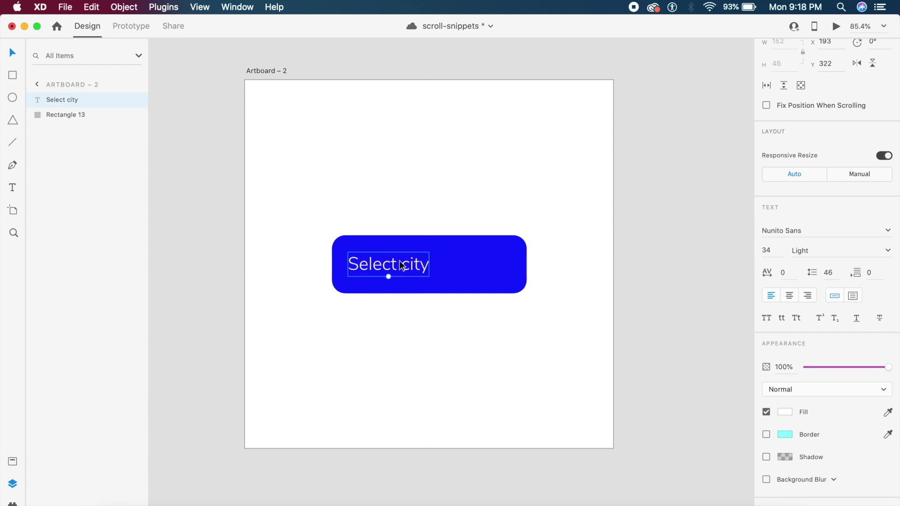
key(super+Tab)
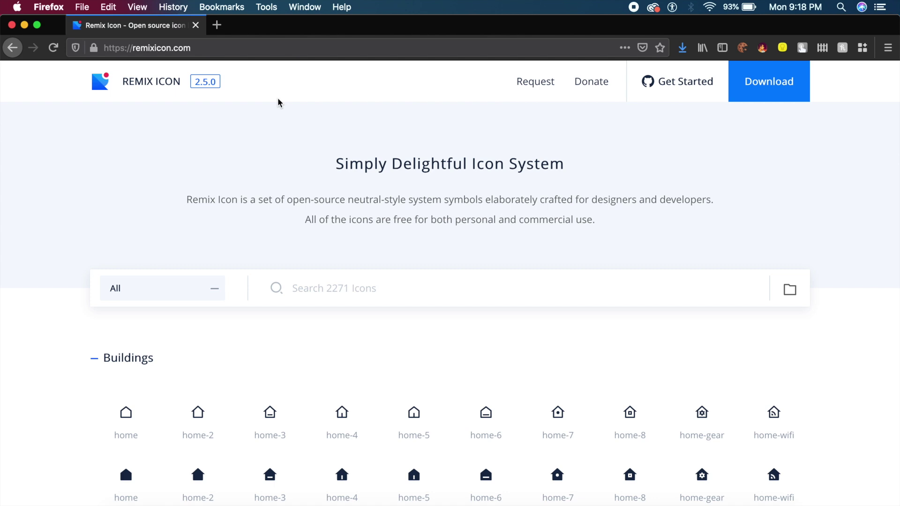
Step: Search Remix Icon for 'down' and copy the arrow-down-s-line icon as SVG
click(348, 289)
text(down)
scroll(449, 281, down, 10)
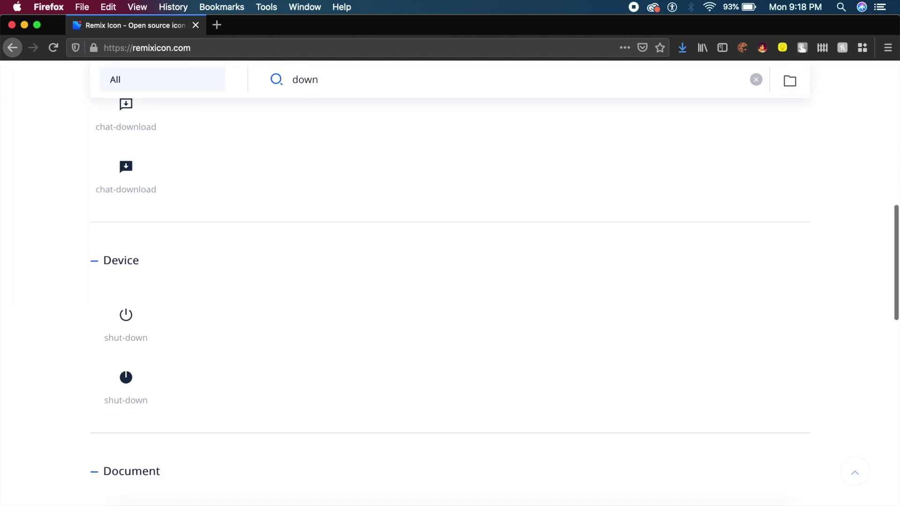
scroll(342, 291, down, 14)
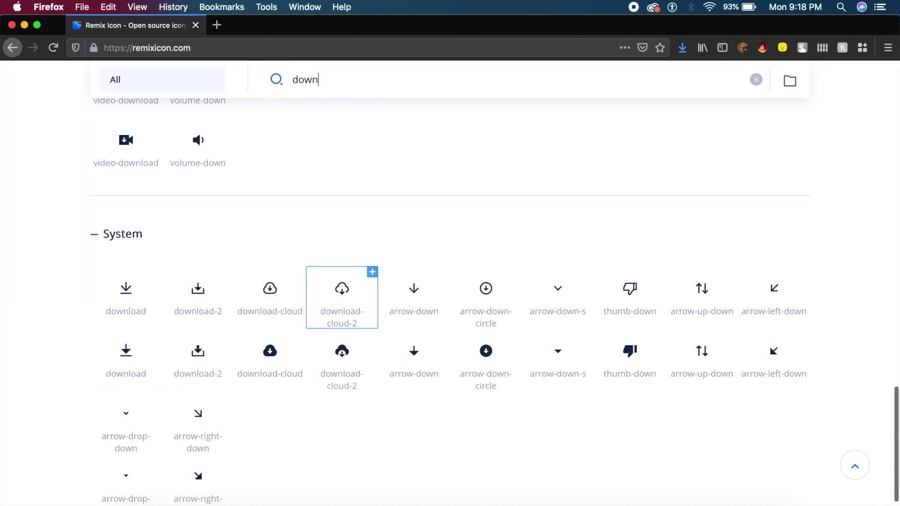
scroll(328, 290, down, 2)
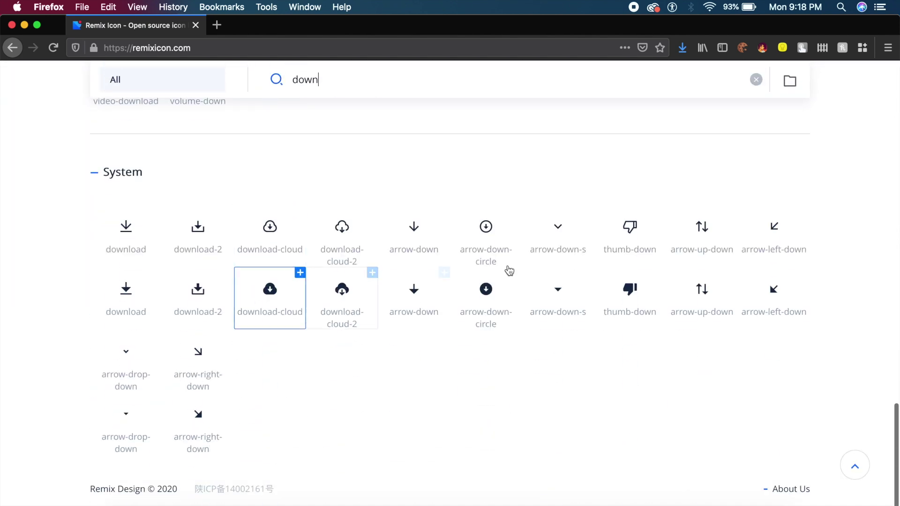
click(559, 251)
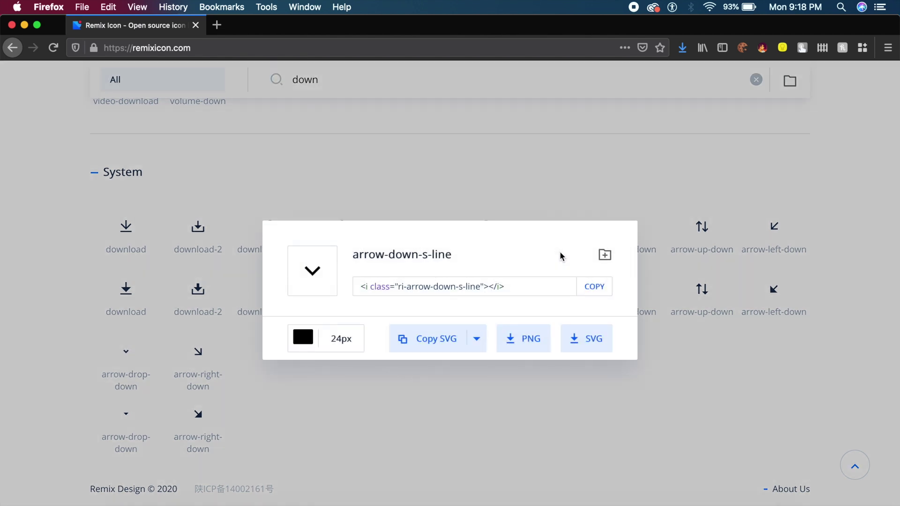
click(438, 337)
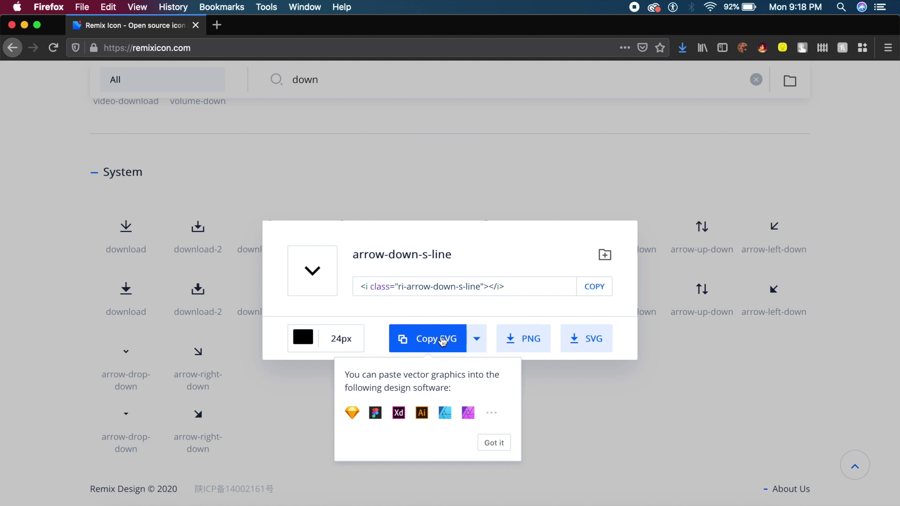
click(441, 340)
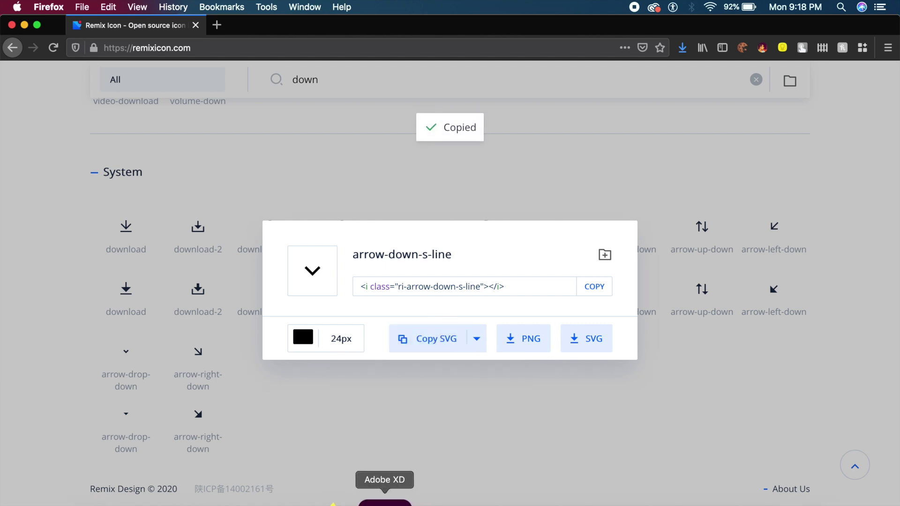
click(385, 502)
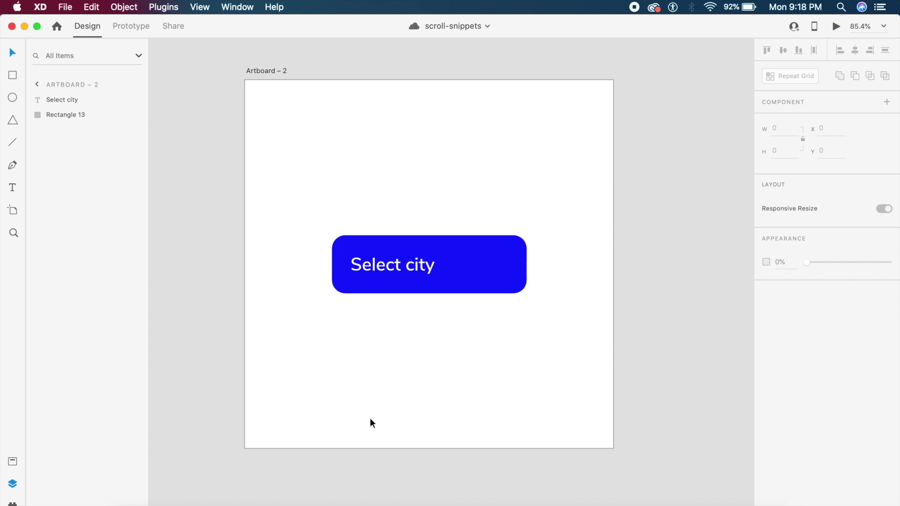
Step: Paste the chevron icon and move it into the right end of the blue button
key(super+v)
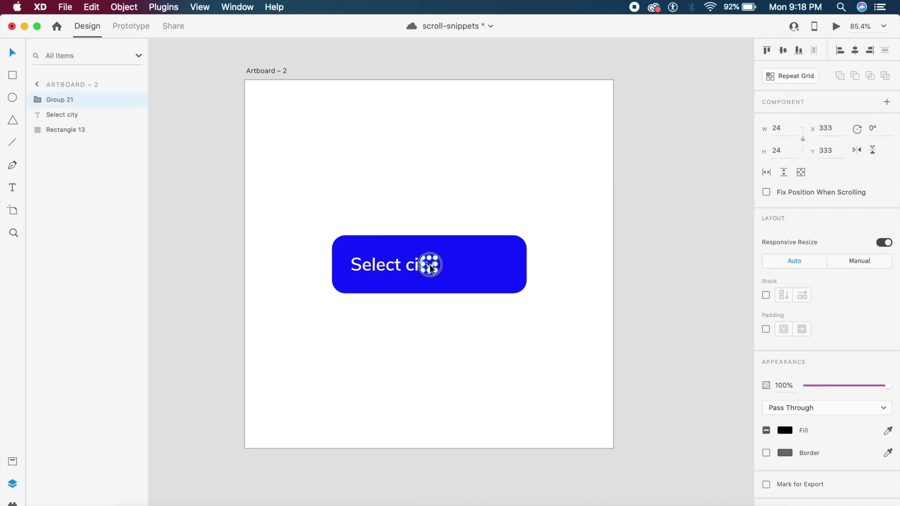
drag(430, 268, 562, 272)
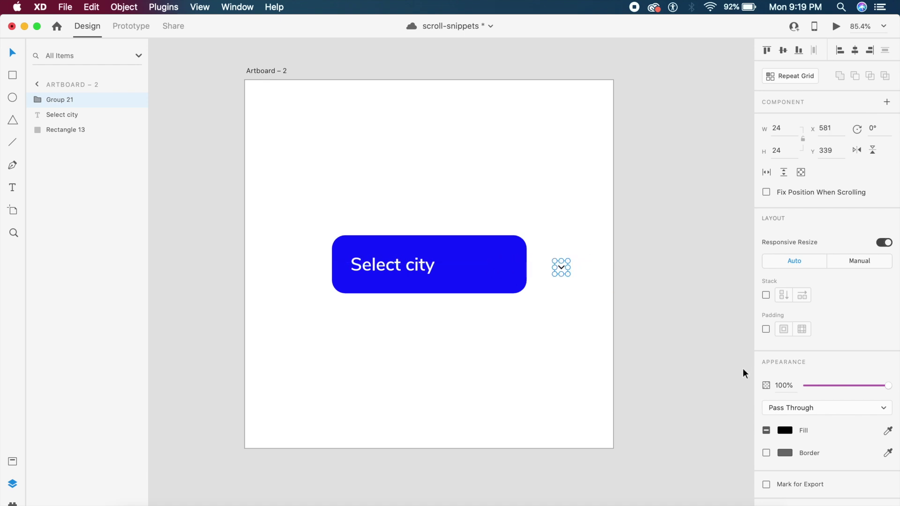
click(788, 133)
text(40)
key(Return)
key(cmd+z)
drag(564, 273, 574, 283)
key(cmd+z)
click(566, 275)
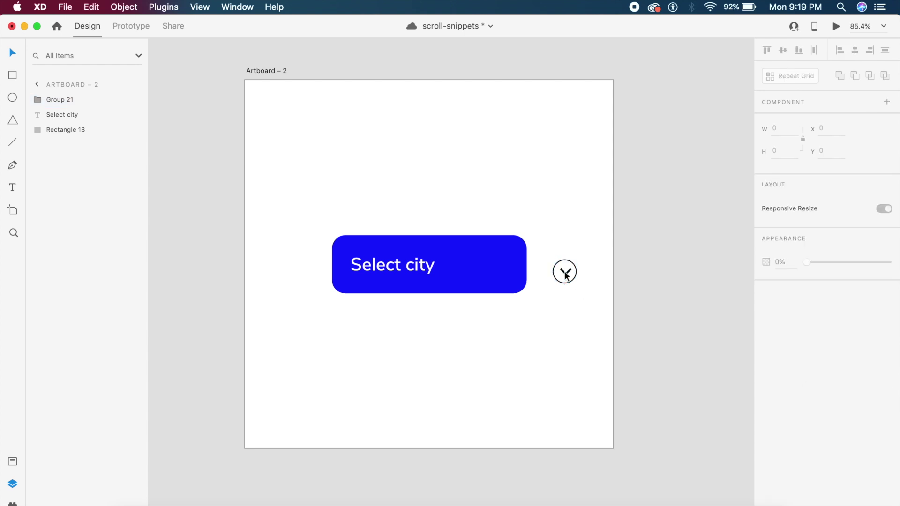
click(565, 275)
key(Escape)
drag(566, 277, 499, 265)
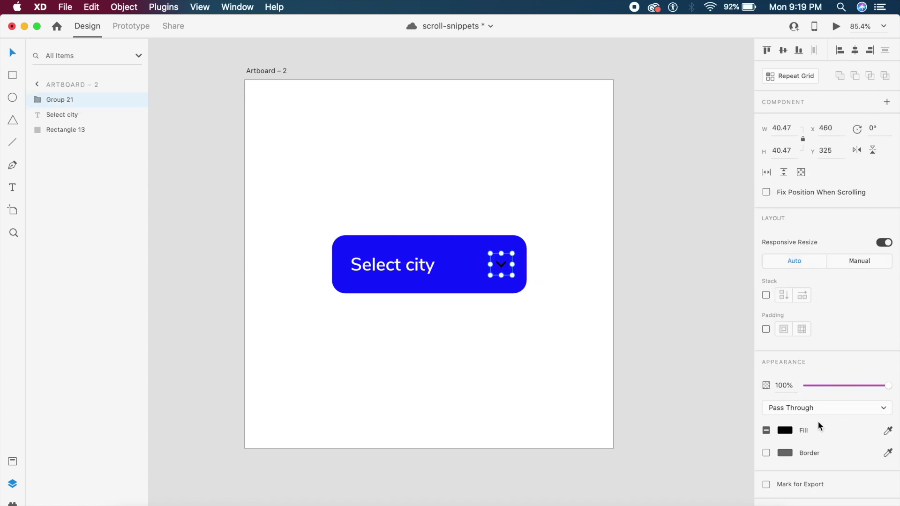
Step: Give the chevron a near-white #FFEDED fill and nudge it slightly left inside the button
click(784, 429)
drag(711, 409, 636, 358)
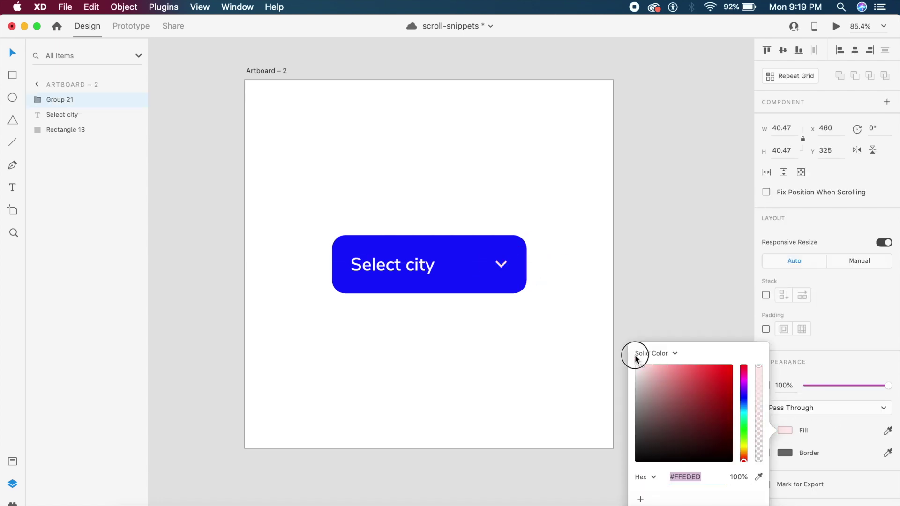
key(Escape)
key(Escape)
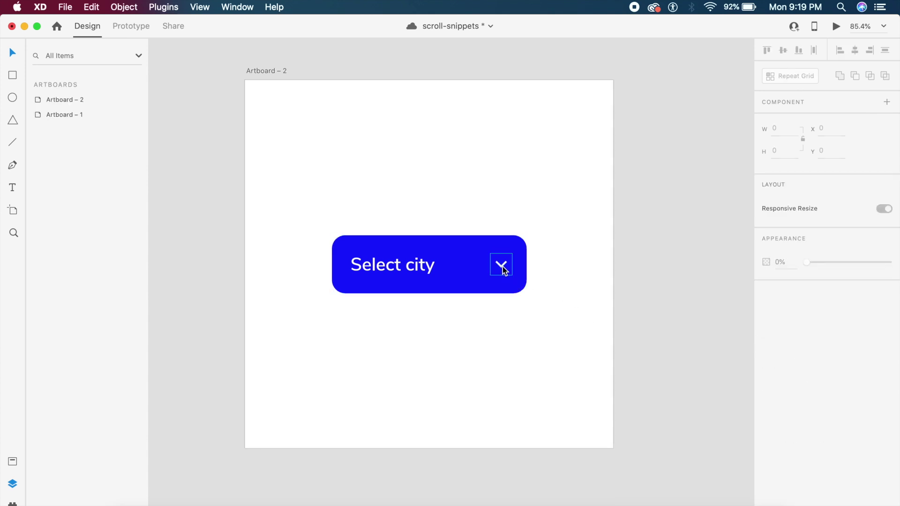
click(502, 266)
double_click(503, 266)
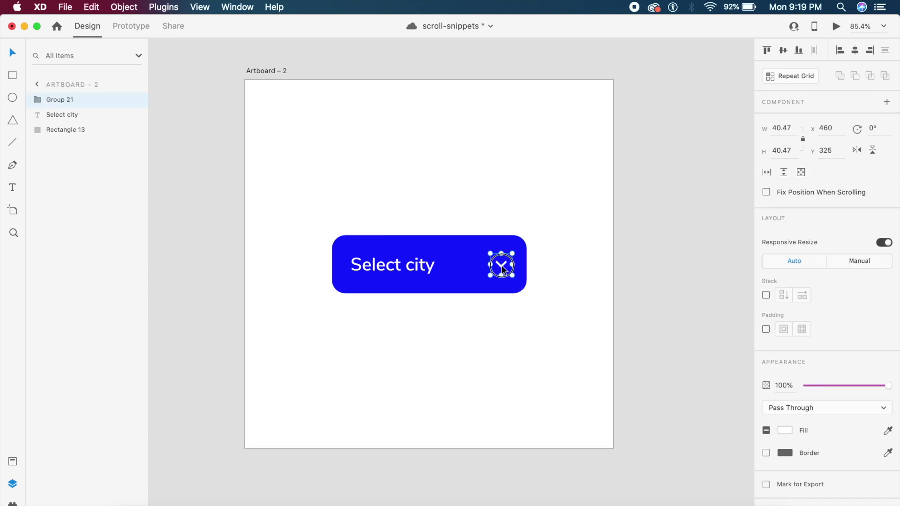
drag(501, 267, 499, 266)
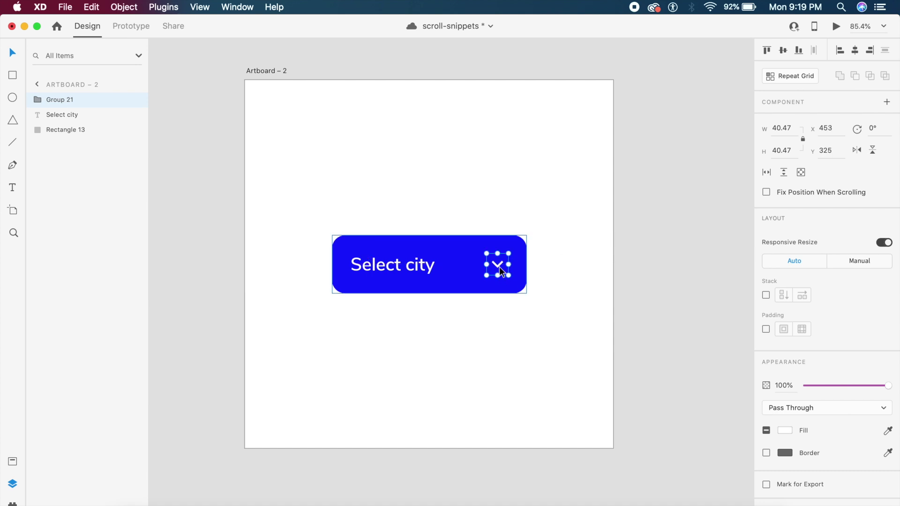
click(464, 165)
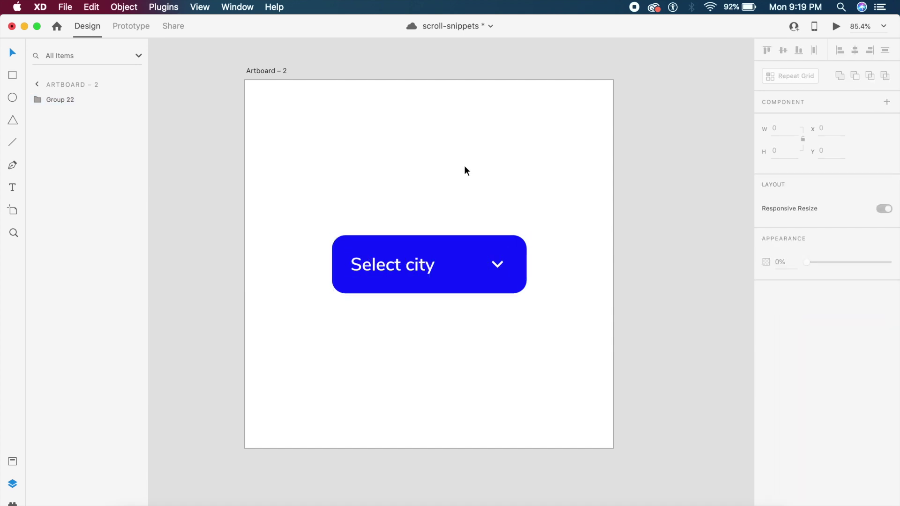
scroll(463, 165, down, 2)
Step: Paste a copy of the Select city label below the button and fill it dark grey #333333
scroll(464, 165, down, 3)
click(406, 213)
click(406, 214)
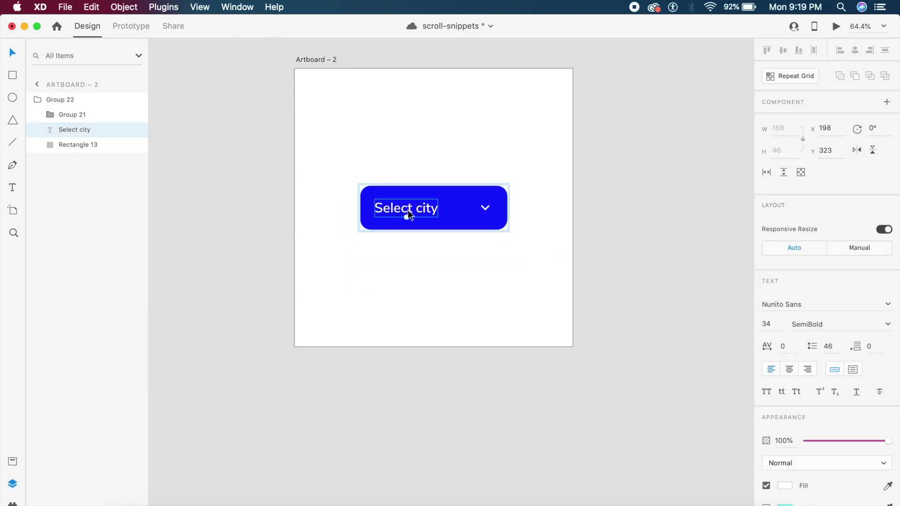
key(super+shift+a)
key(super+v)
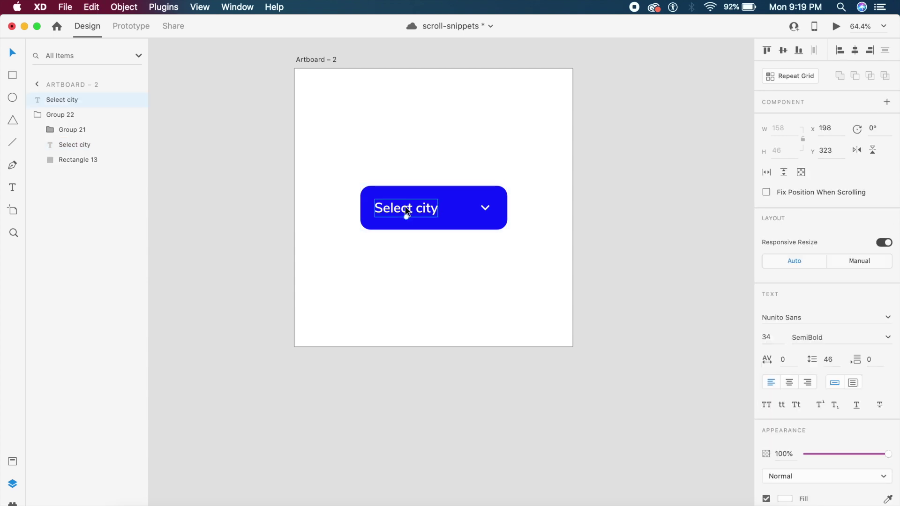
drag(403, 209, 406, 259)
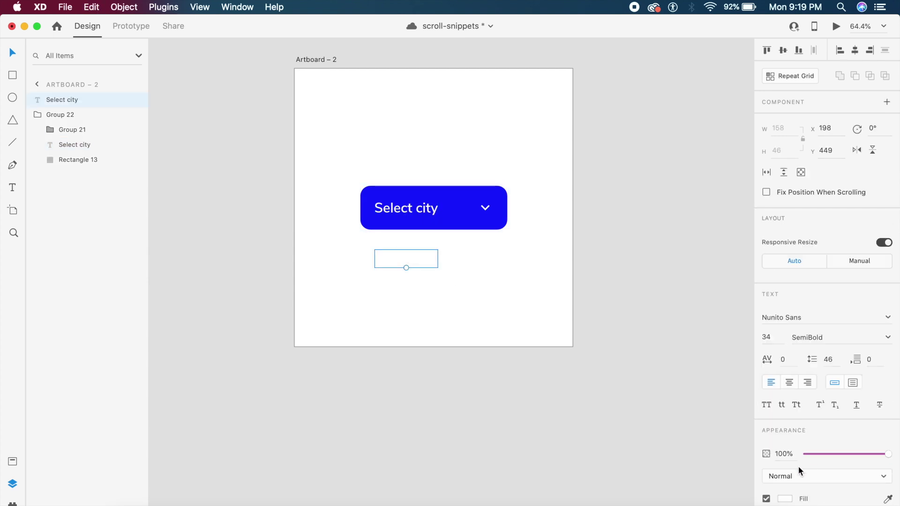
click(785, 498)
text(333333)
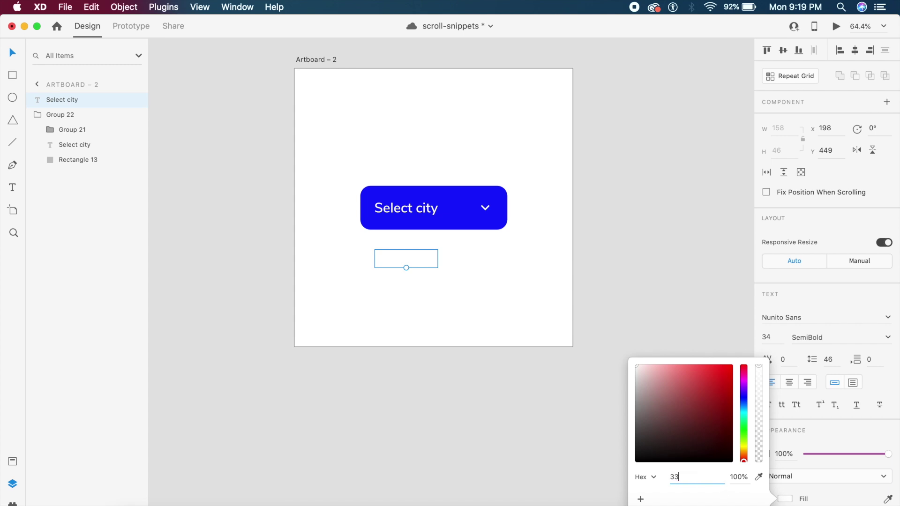
key(Return)
click(420, 348)
Step: Retype the grey copy as 'Delhi'
scroll(418, 342, up, 5)
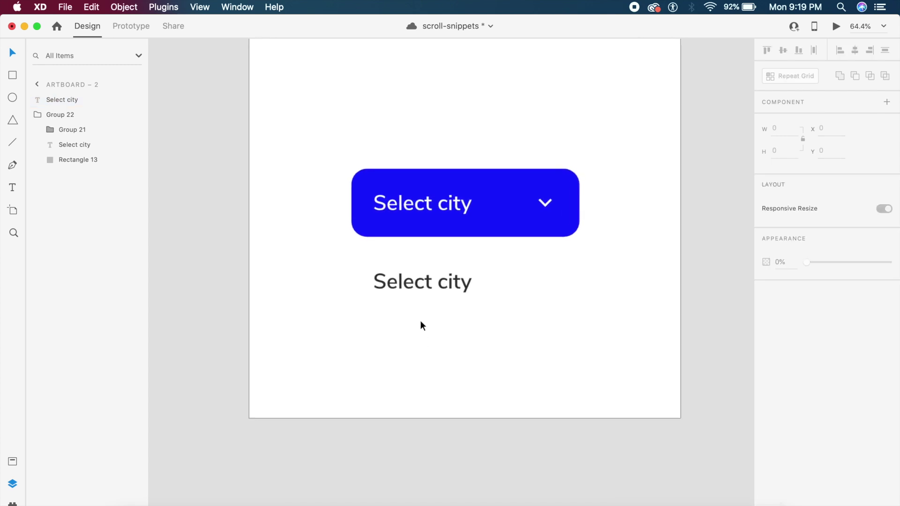
scroll(423, 285, up, 4)
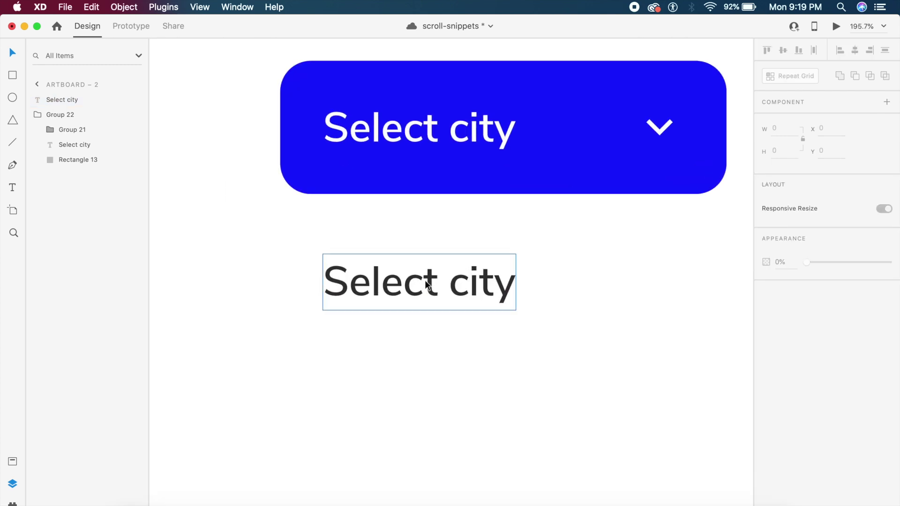
scroll(423, 284, down, 2)
double_click(425, 280)
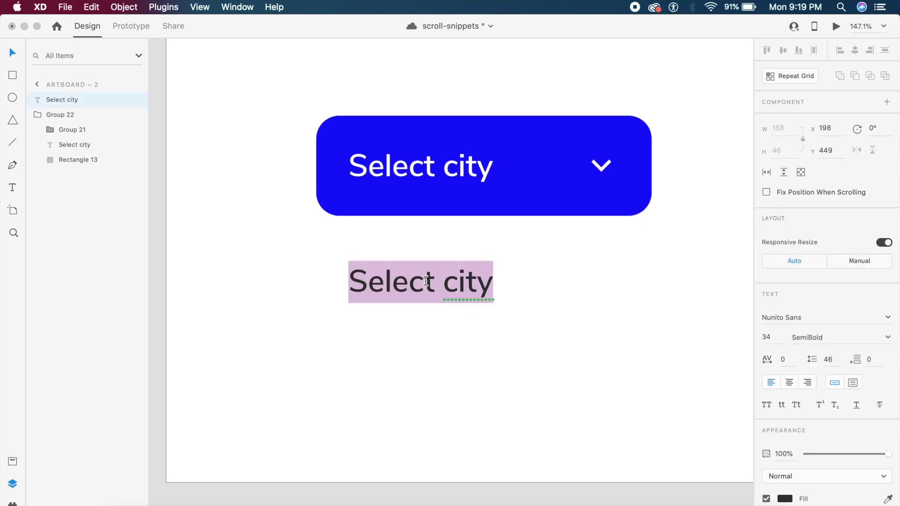
text(Delhi)
key(Escape)
key(Escape)
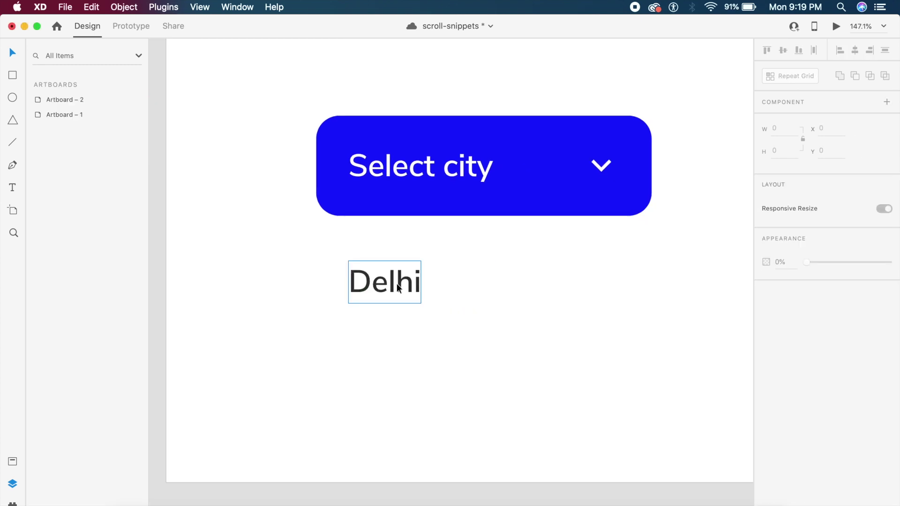
click(398, 287)
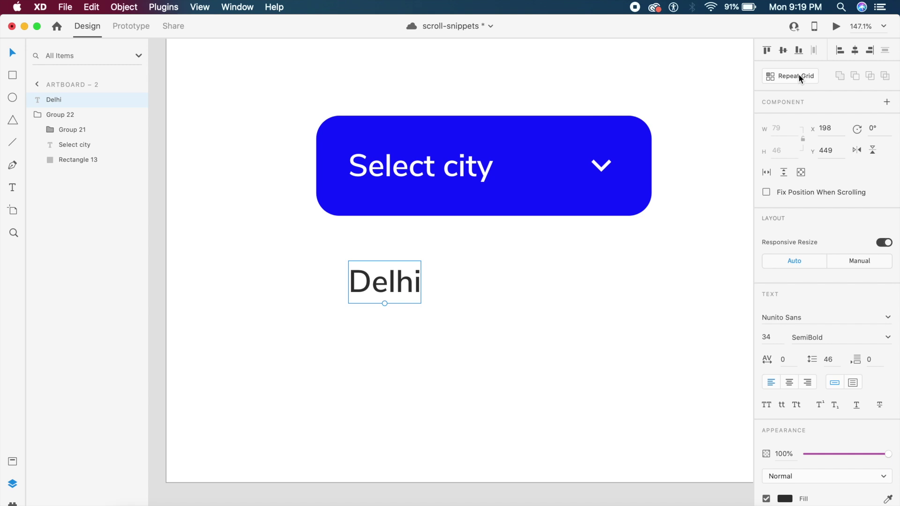
Step: Make Delhi a repeat grid and drag it out to six rows
click(786, 77)
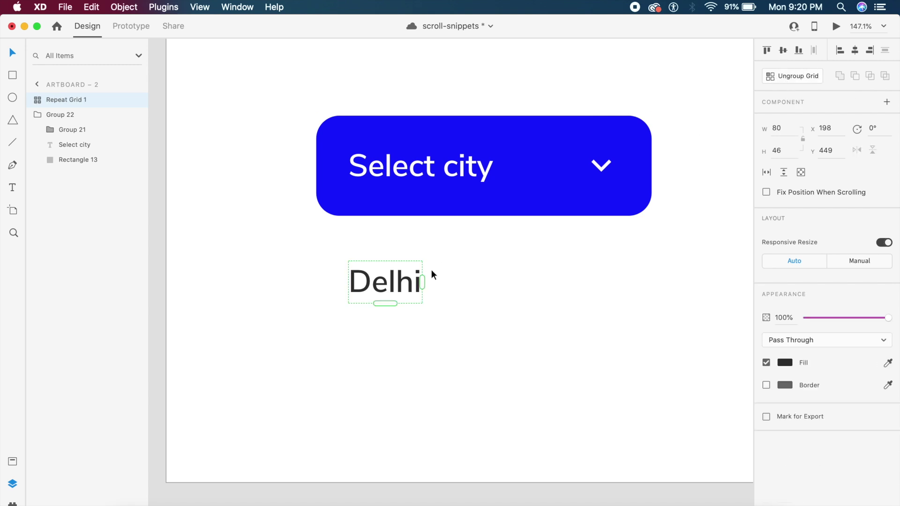
scroll(431, 269, down, 3)
scroll(431, 270, down, 3)
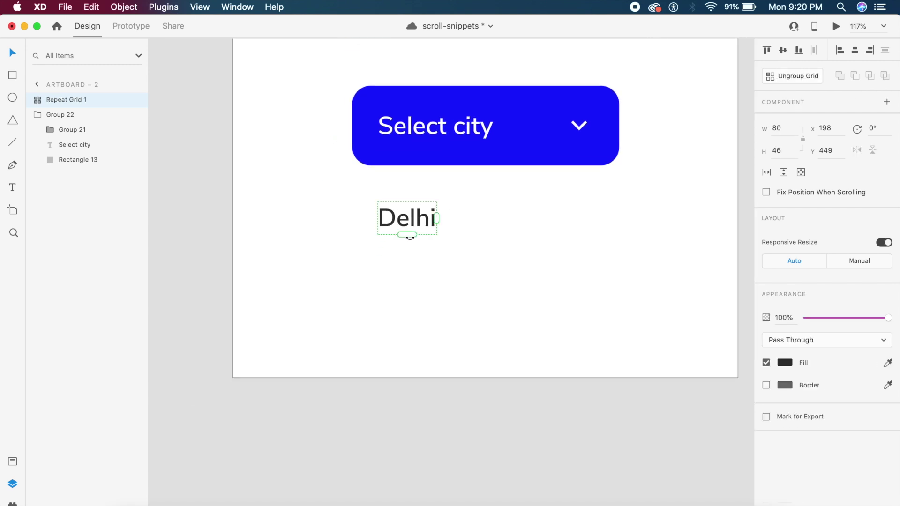
drag(409, 237, 419, 482)
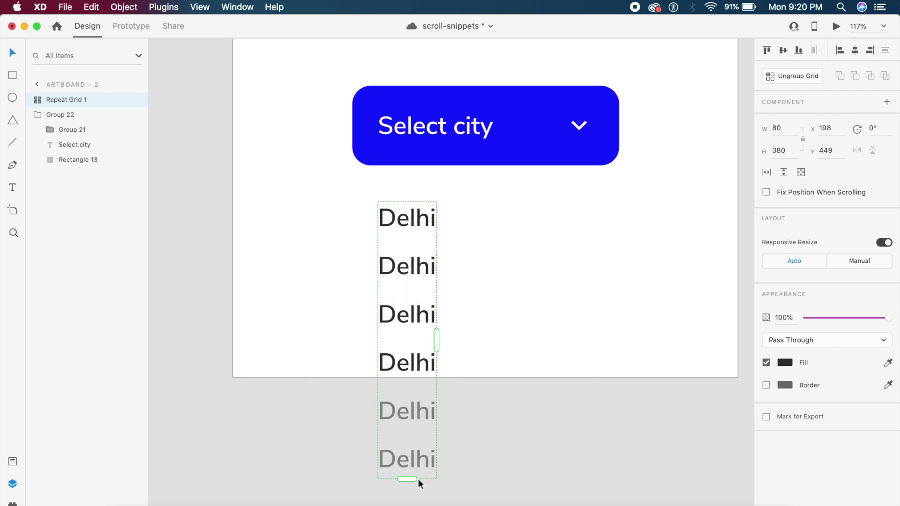
Step: Retype rows two to four as Mumbai, Bangalore and Chennai
click(402, 271)
double_click(402, 272)
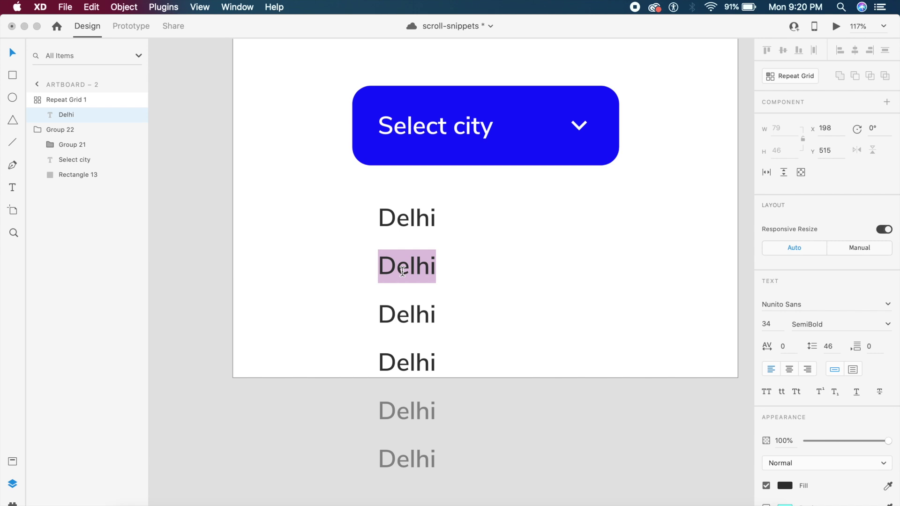
text(Mumbai)
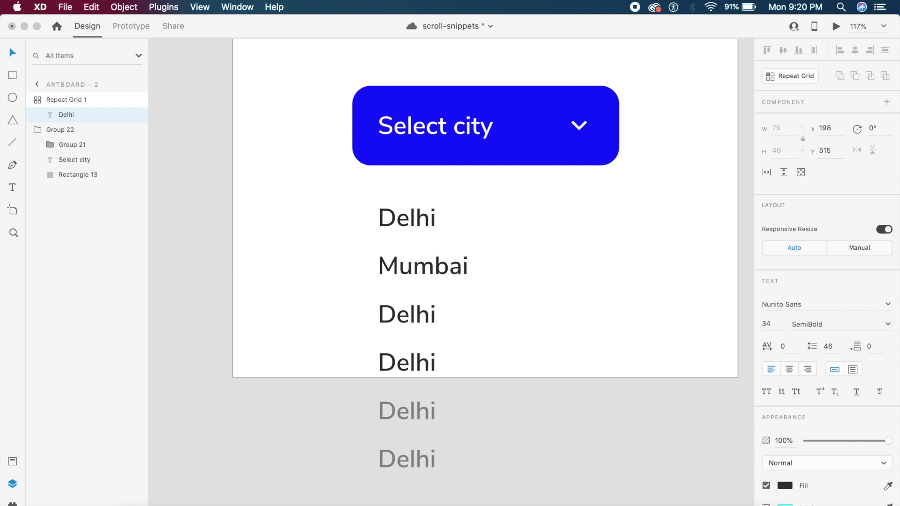
key(Escape)
double_click(409, 314)
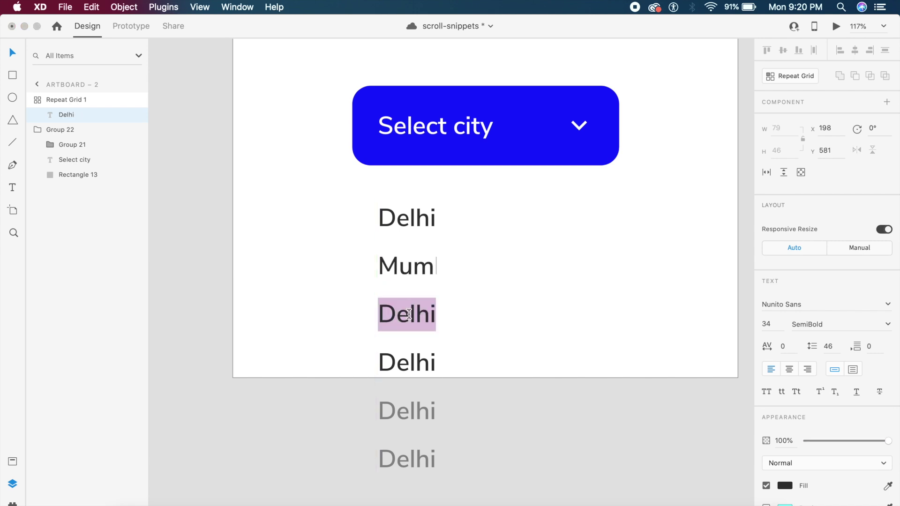
text(Bangalore)
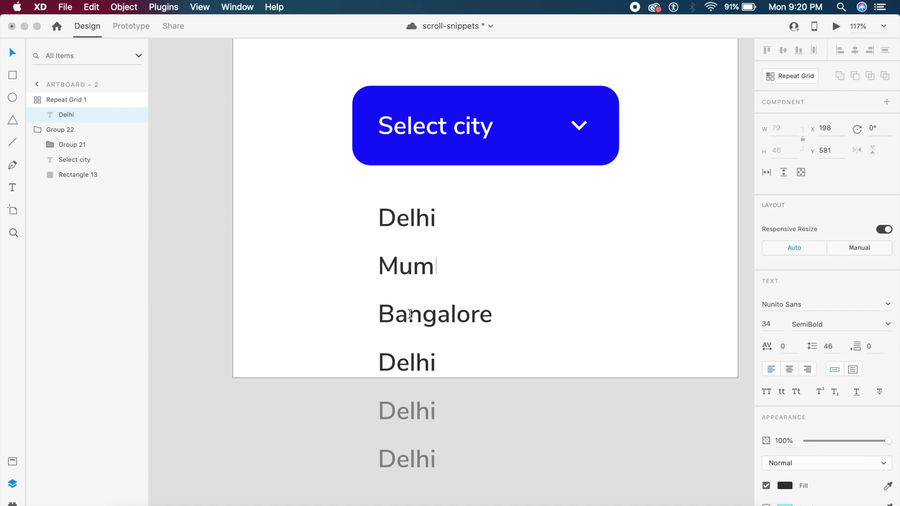
key(Escape)
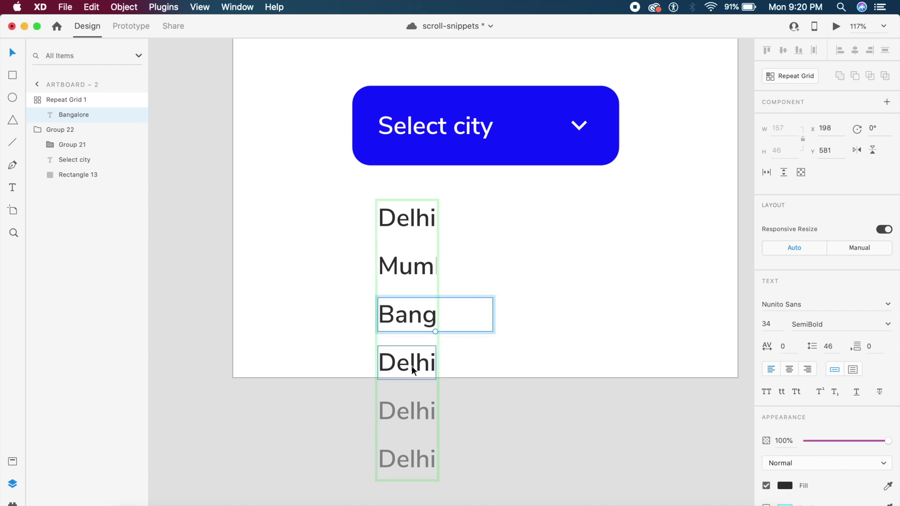
double_click(412, 366)
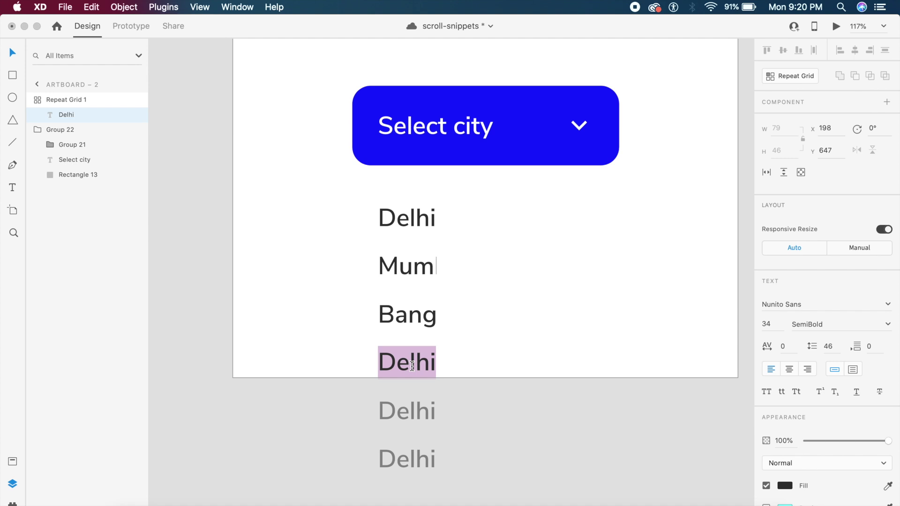
text(Chennai)
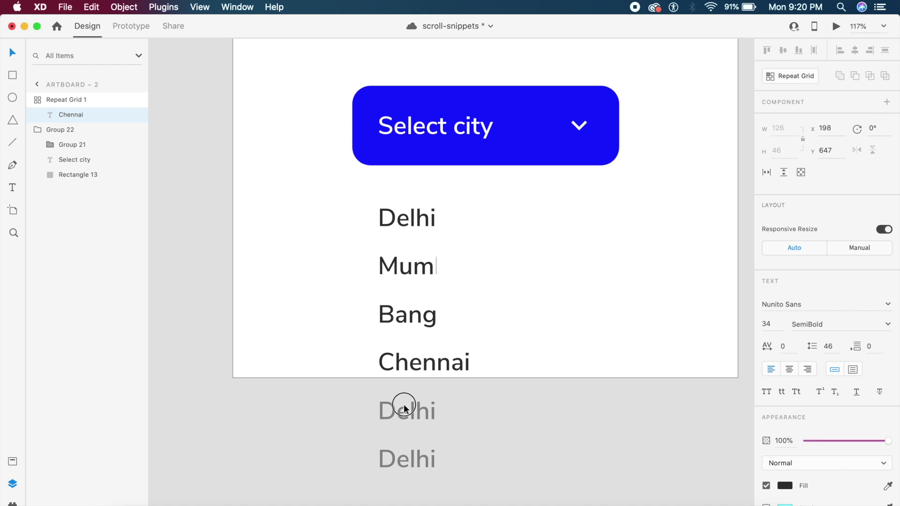
key(Escape)
Step: Retype row five as Gurgaon and ungroup the grid into separate text layers
double_click(404, 406)
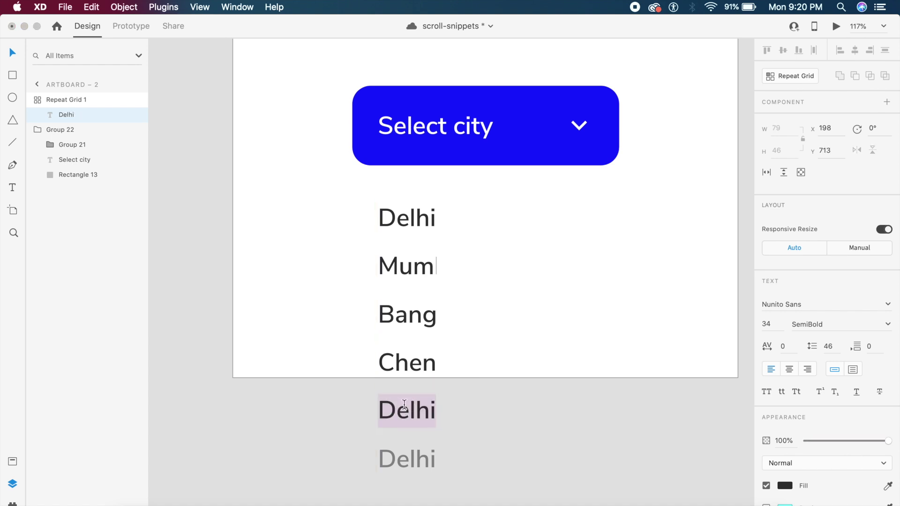
text(Gurgaij)
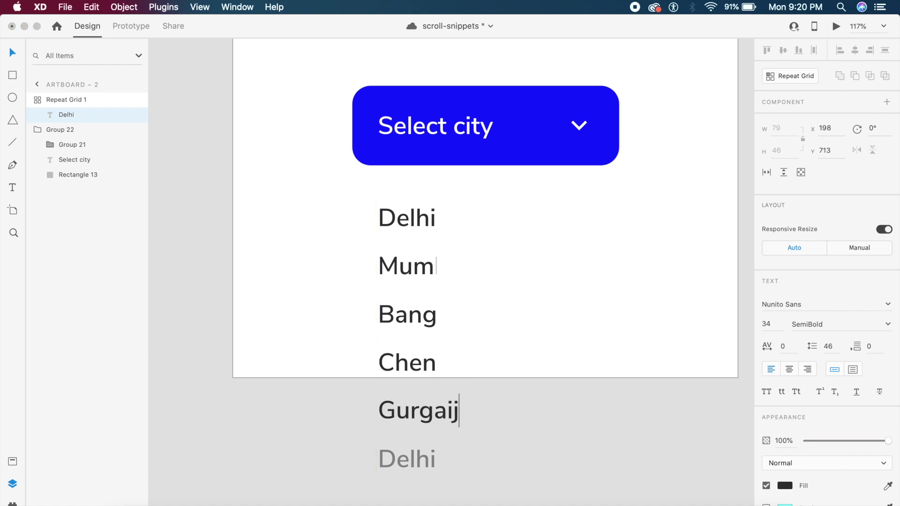
key(BackSpace)
key(BackSpace)
text(on)
key(Escape)
key(Escape)
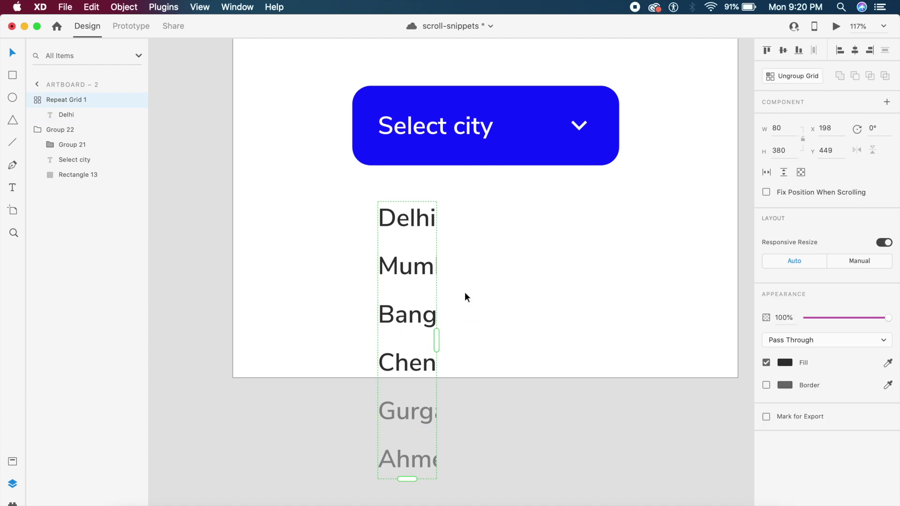
key(super+shift+g)
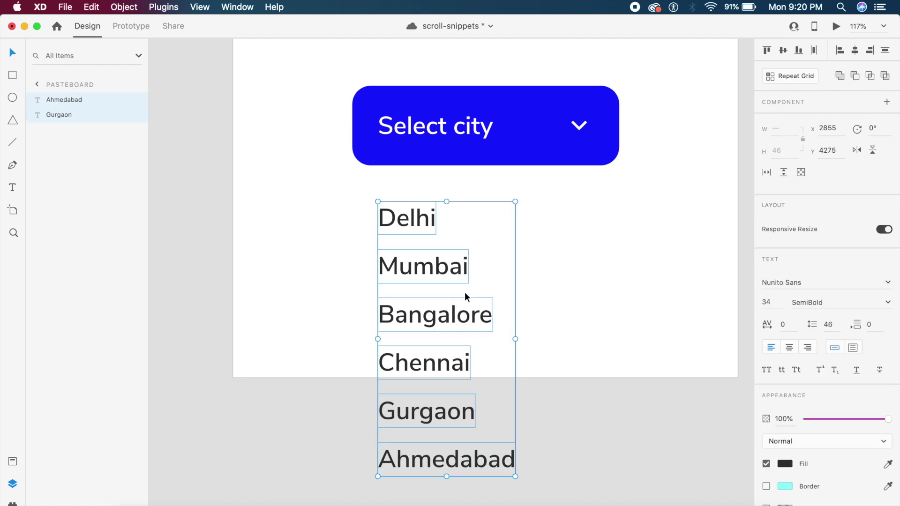
Step: Move the city labels up about 40 px and delete the stray Ahmedabad text
click(407, 268)
drag(407, 268, 404, 248)
click(542, 425)
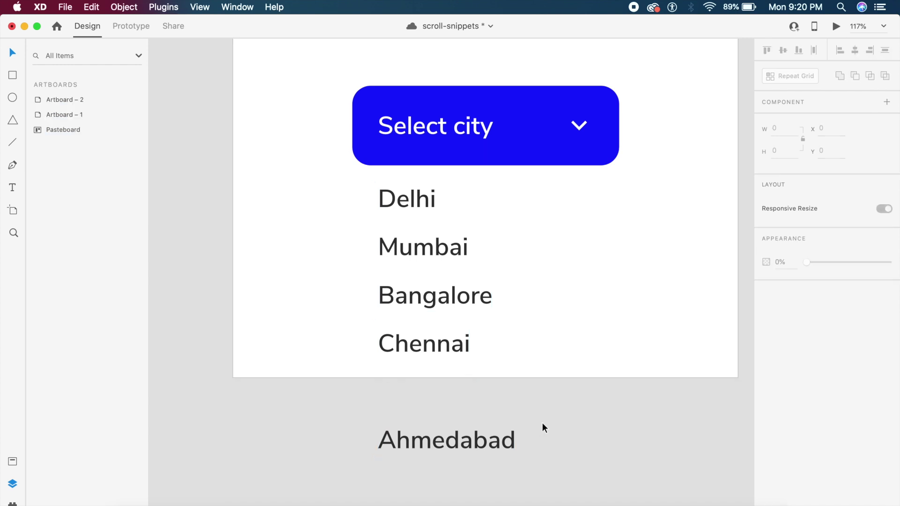
click(485, 452)
key(Delete)
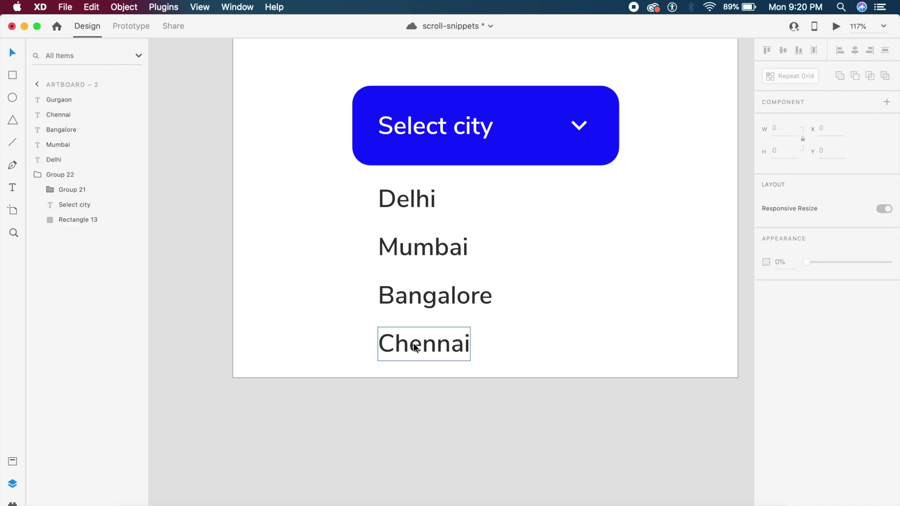
Step: Select and delete the five city texts, then undo to restore them
drag(337, 195, 490, 396)
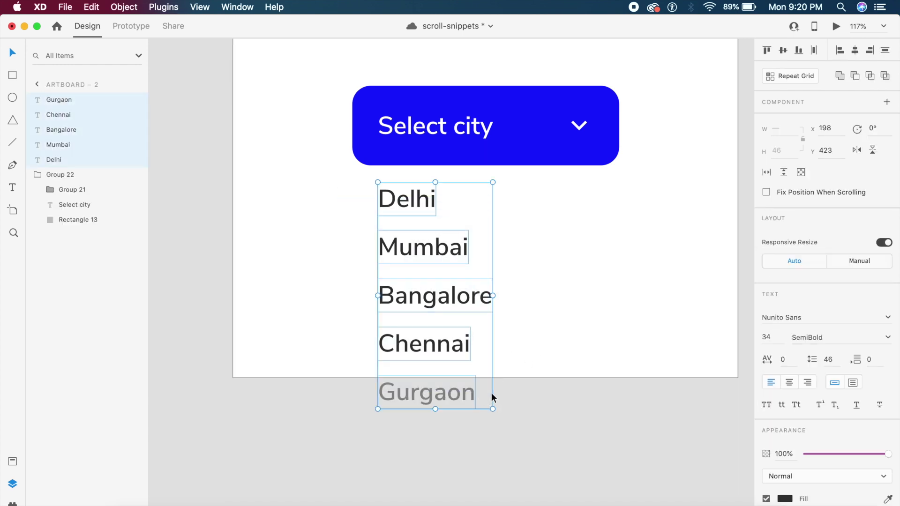
click(533, 328)
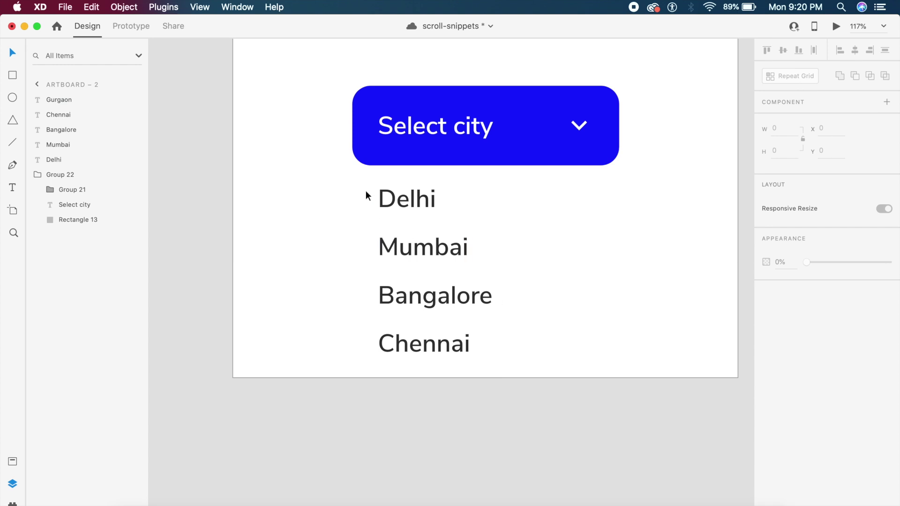
click(376, 162)
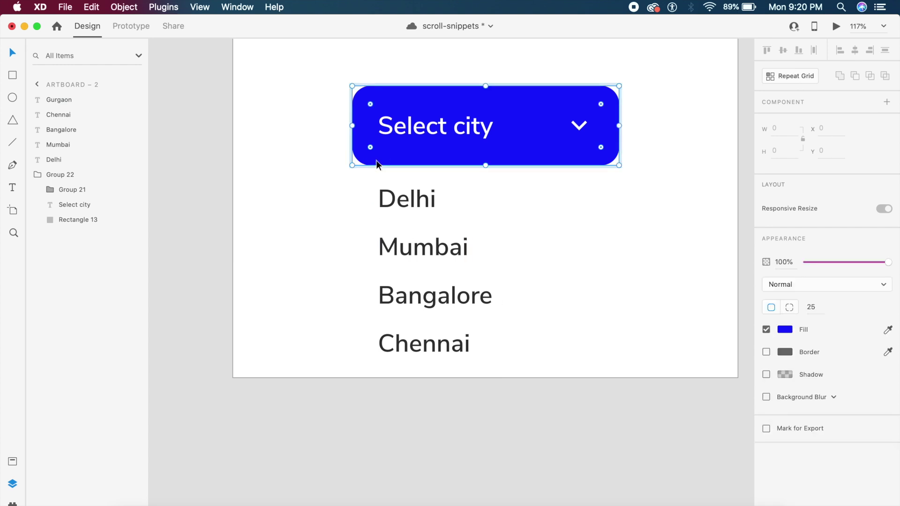
drag(370, 173, 466, 271)
shift+click(465, 307)
shift+click(460, 330)
shift+click(442, 393)
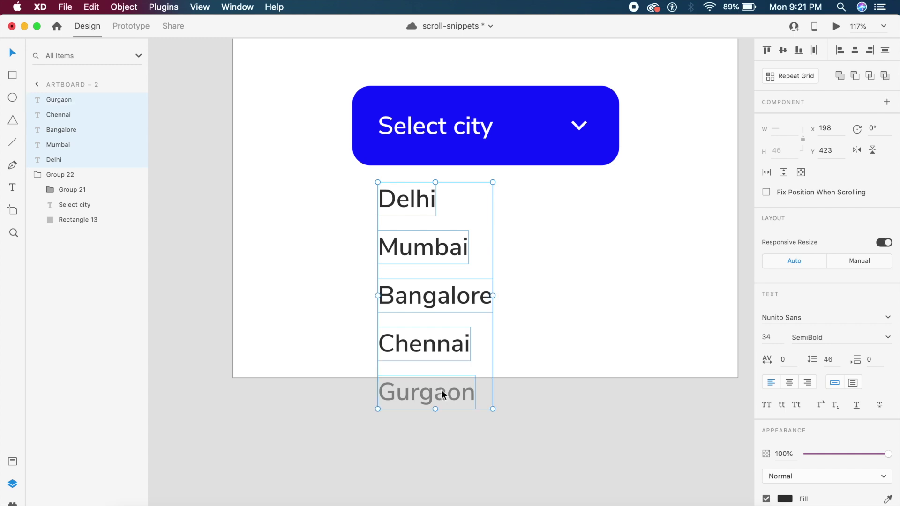
key(BackSpace)
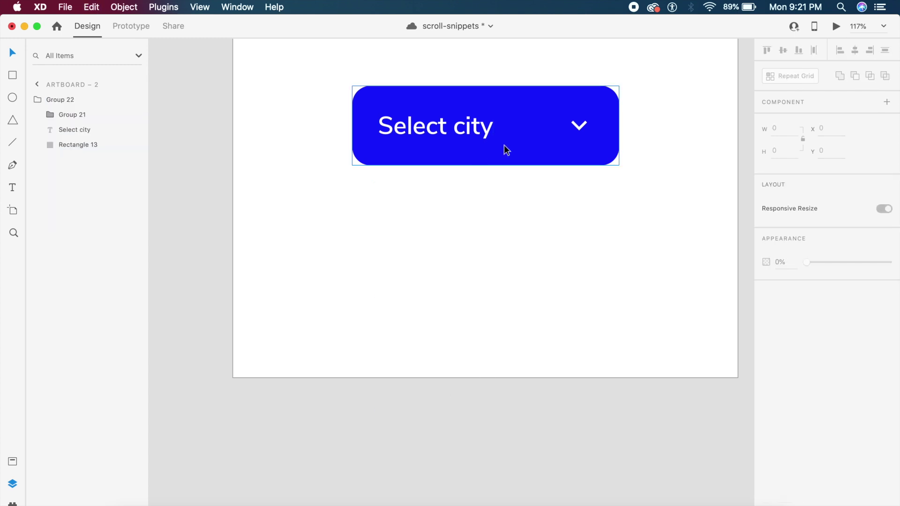
click(506, 156)
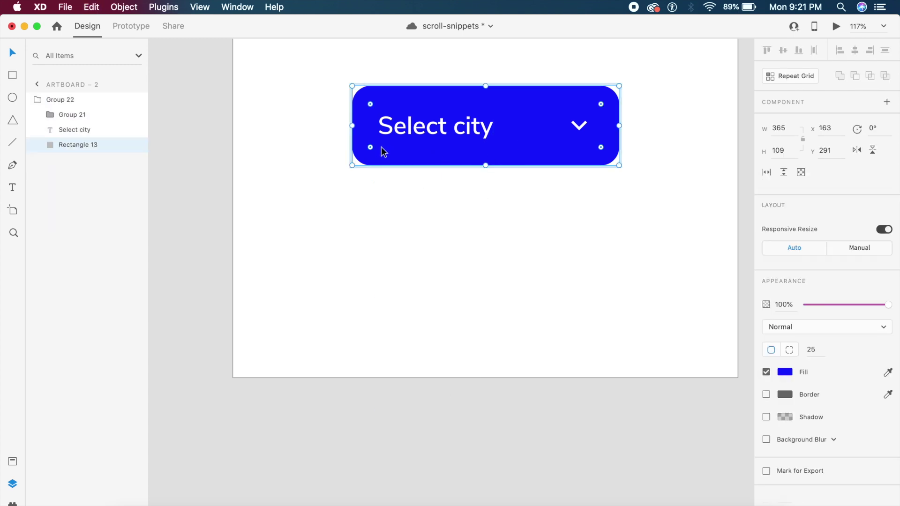
key(super+z)
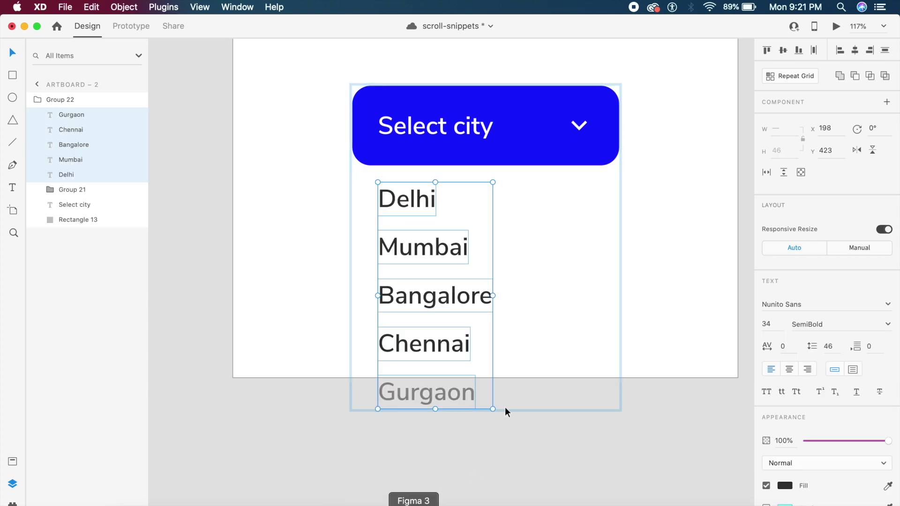
Step: Make Group 22 a vertical scroll group and trim its viewport to the 109-high button
key(Escape)
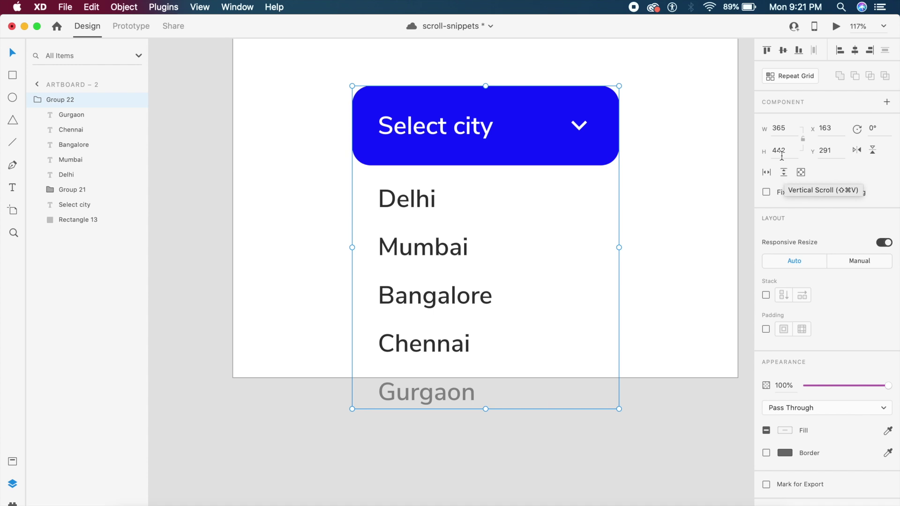
click(787, 174)
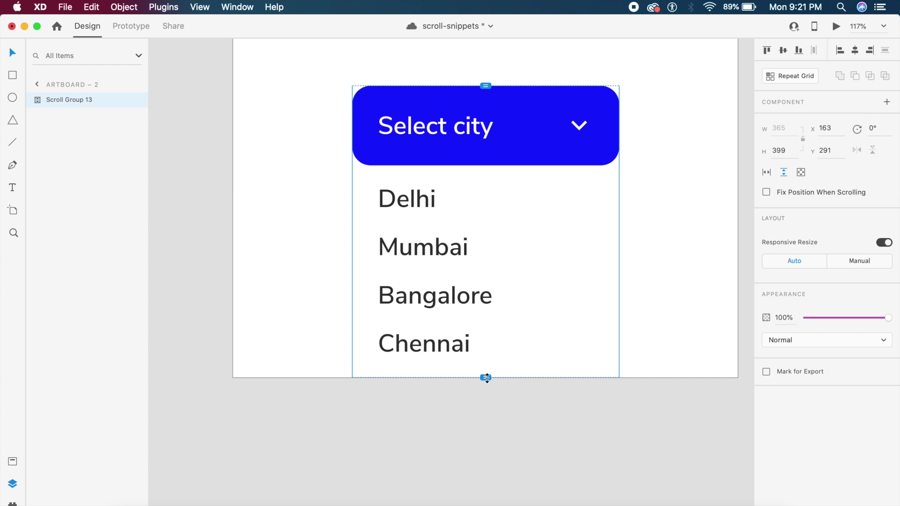
drag(487, 378, 483, 168)
scroll(498, 149, up, 3)
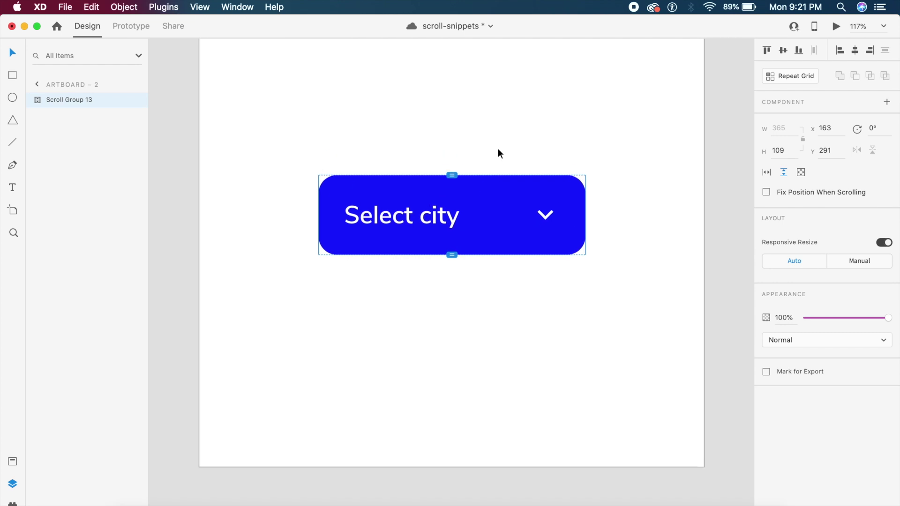
click(837, 28)
drag(338, 83, 370, 18)
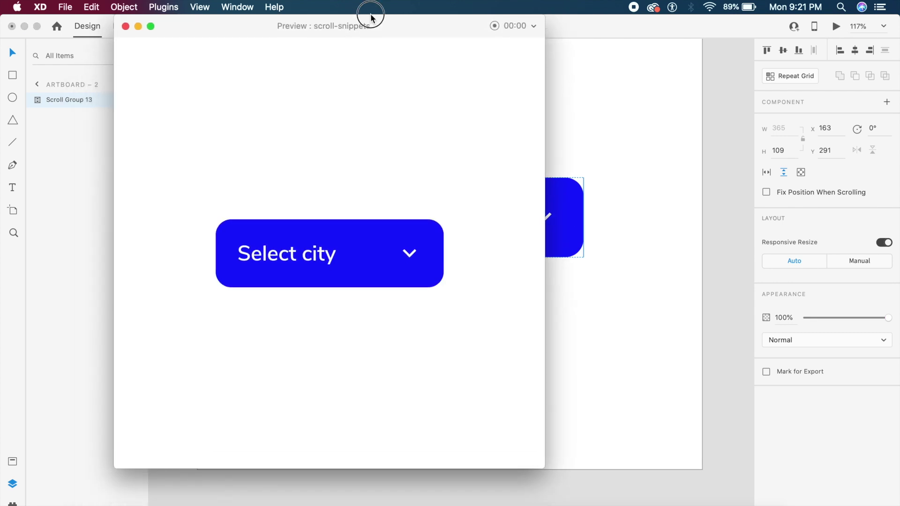
click(336, 275)
scroll(336, 274, down, 5)
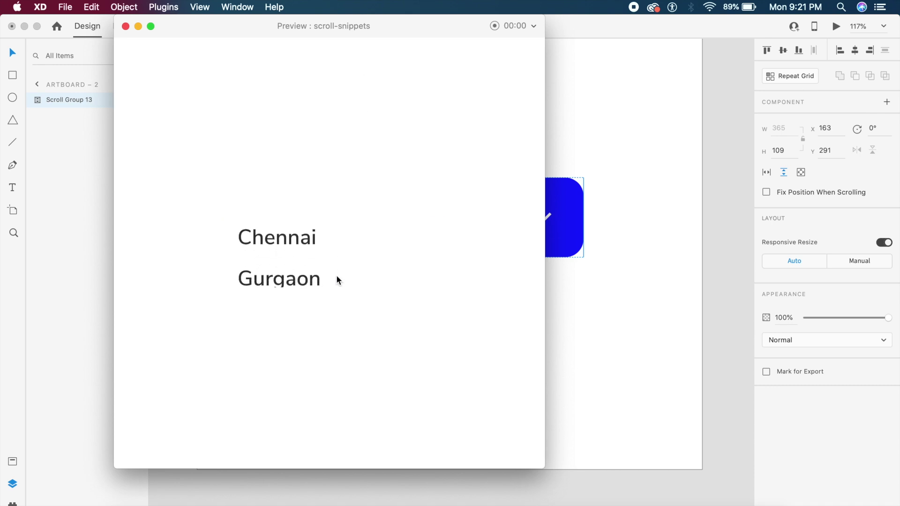
scroll(337, 277, up, 5)
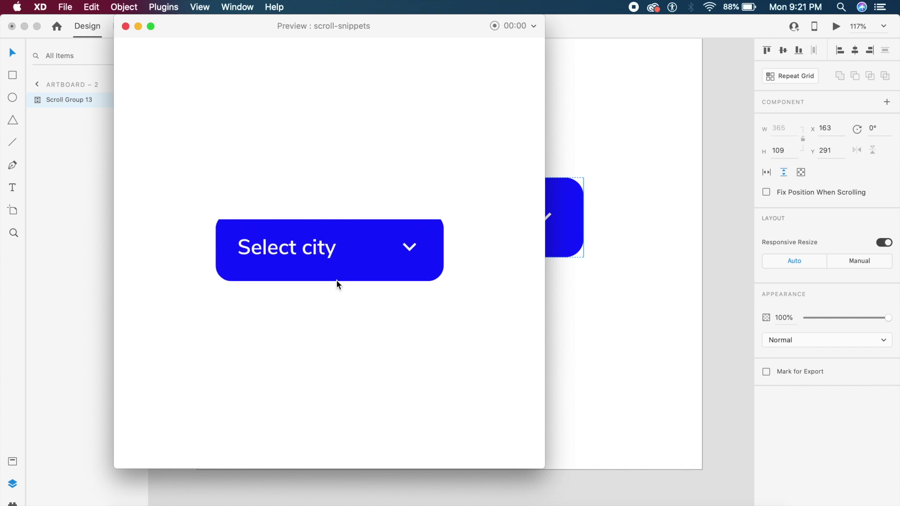
click(125, 26)
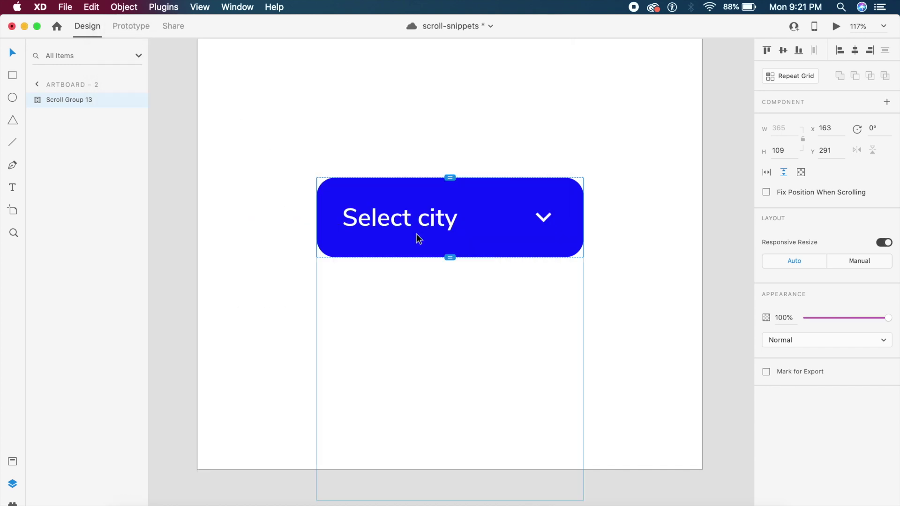
Step: Convert the Select city scroll group into a component and add a Hover State
scroll(490, 239, down, 3)
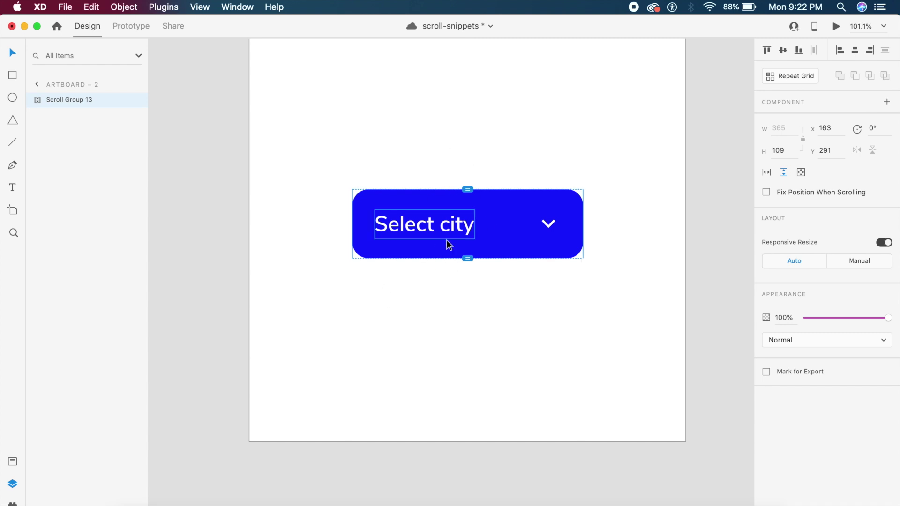
key(super+k)
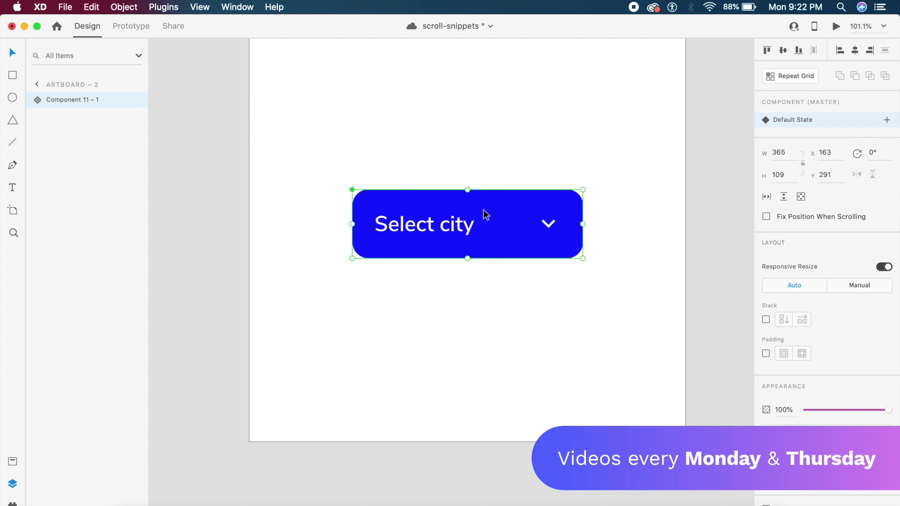
click(887, 122)
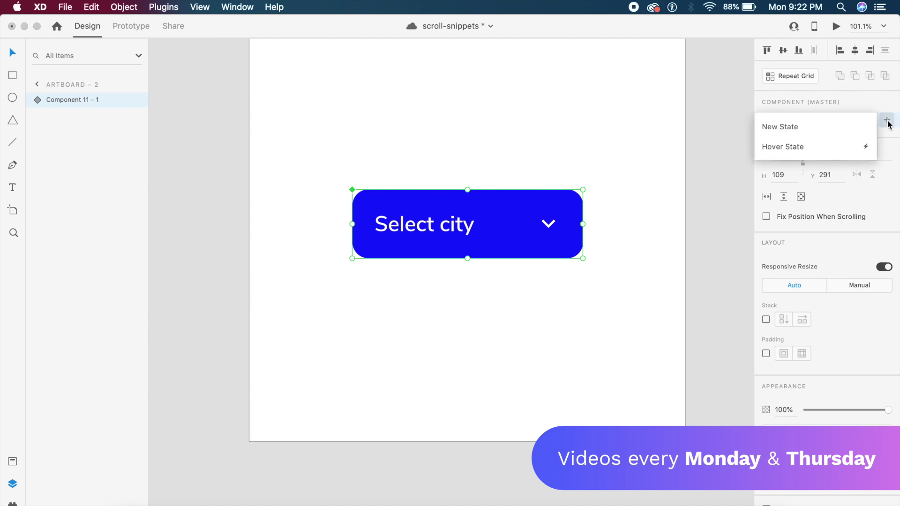
click(799, 147)
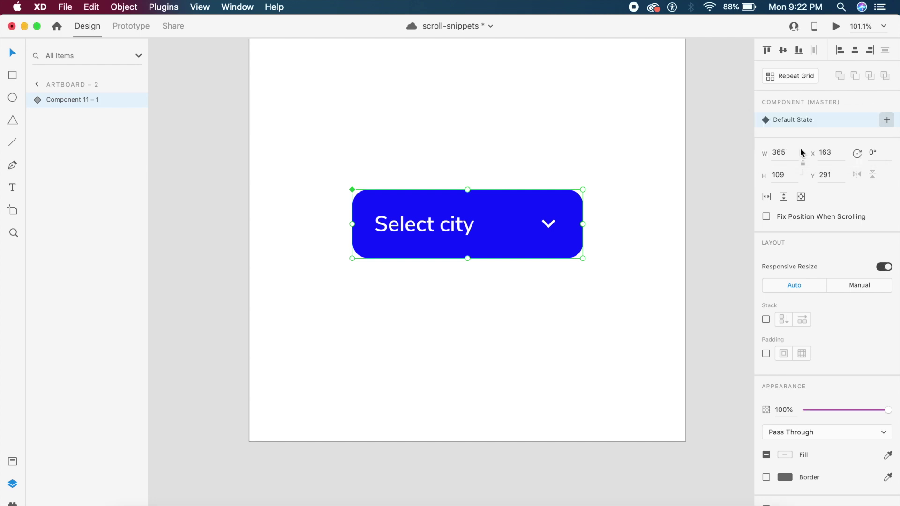
key(Return)
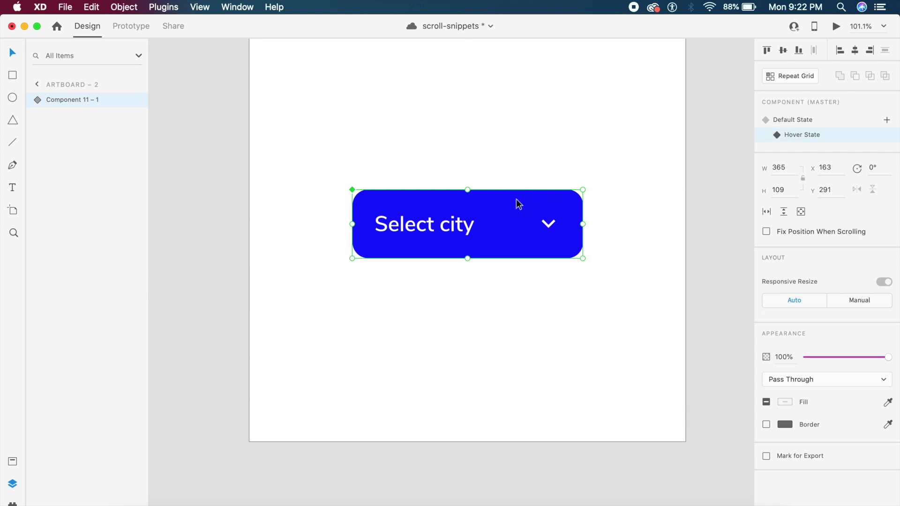
Step: Fill the header rectangle with FFFFFF and stretch it down behind the whole city list
double_click(490, 218)
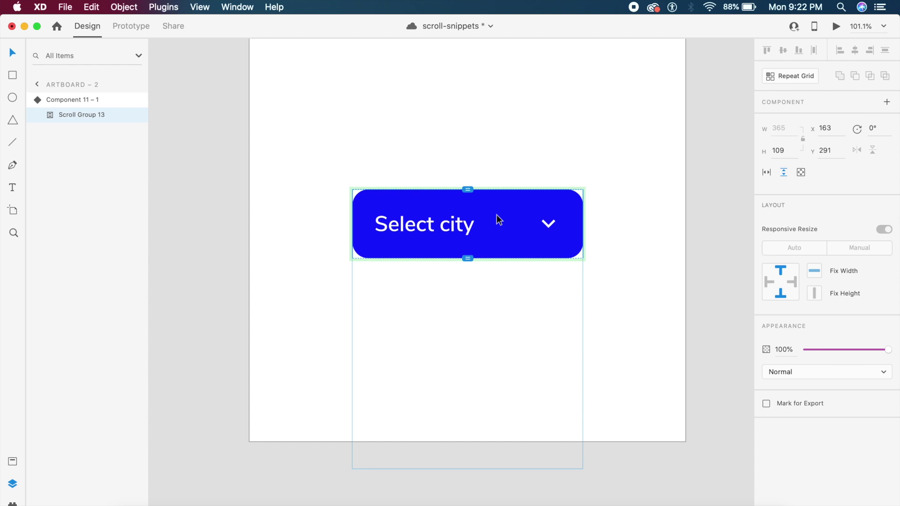
double_click(498, 219)
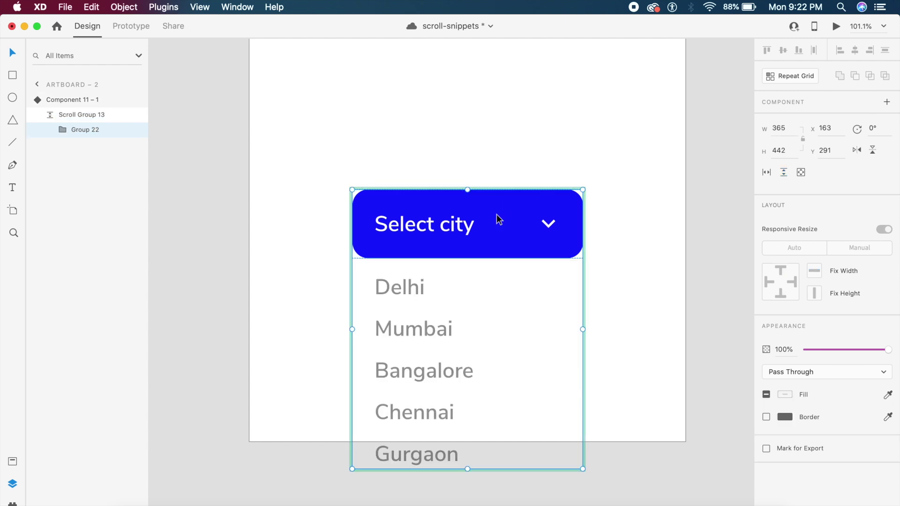
double_click(511, 250)
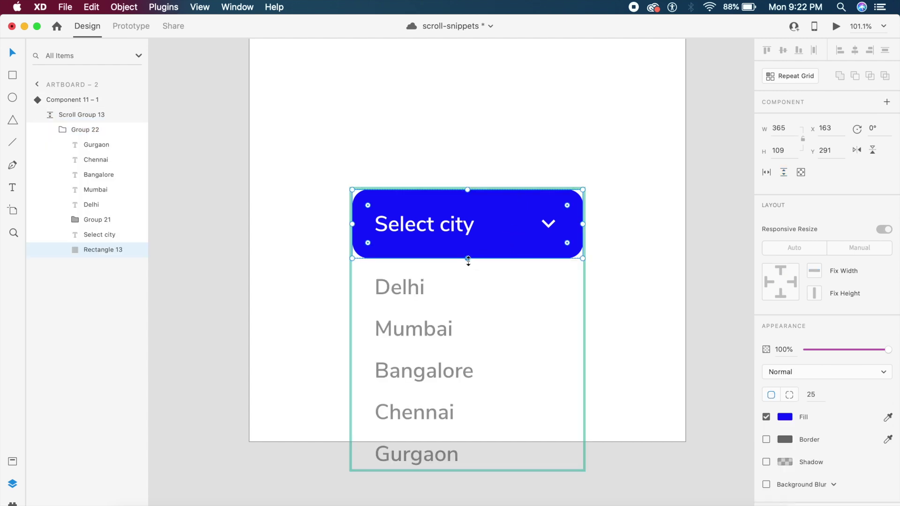
click(783, 417)
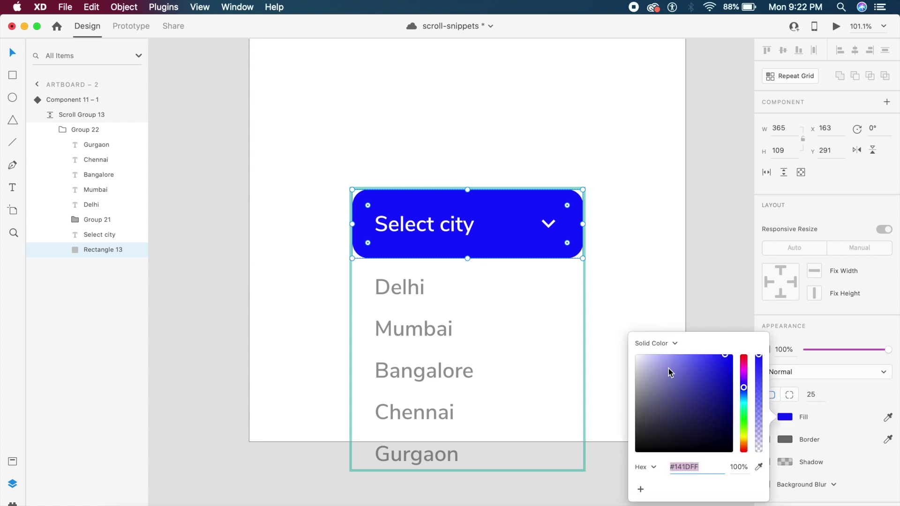
text(ffffff)
key(Return)
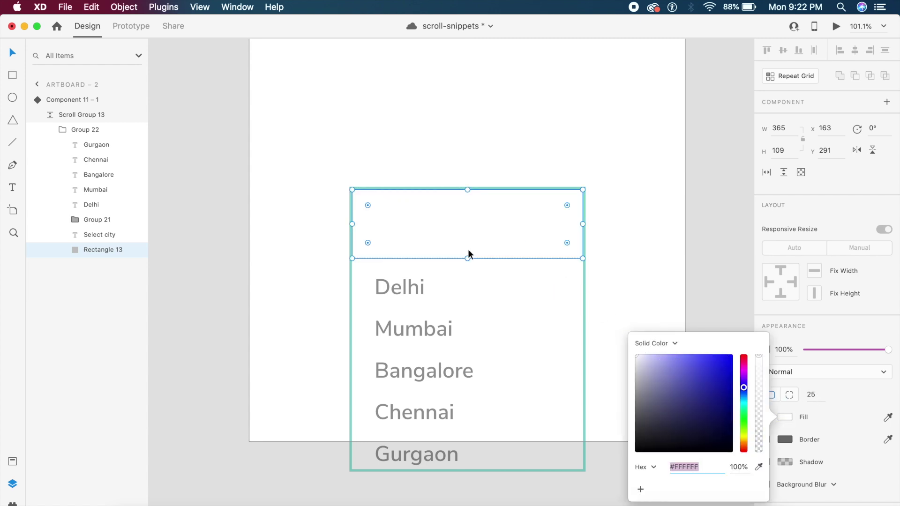
drag(467, 259, 476, 486)
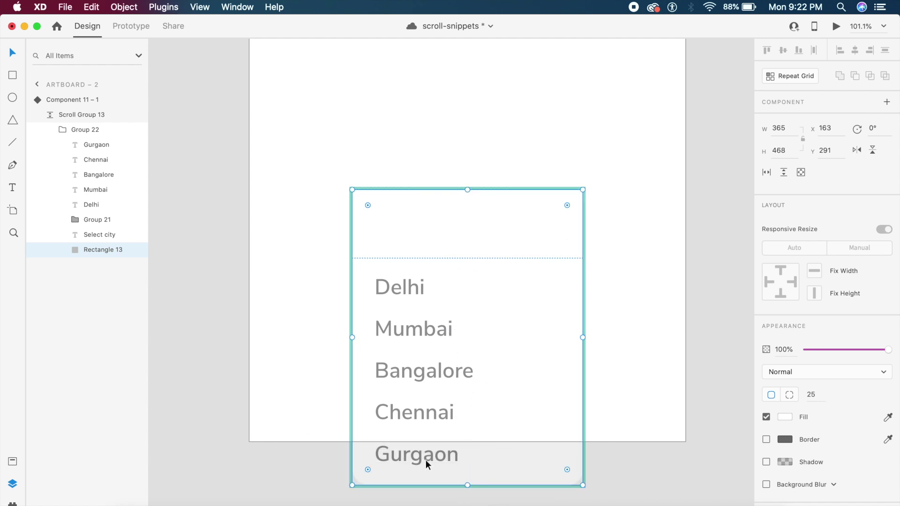
Step: Select the Select city label together with the arrow icon for recolouring
key(Escape)
key(Escape)
key(Escape)
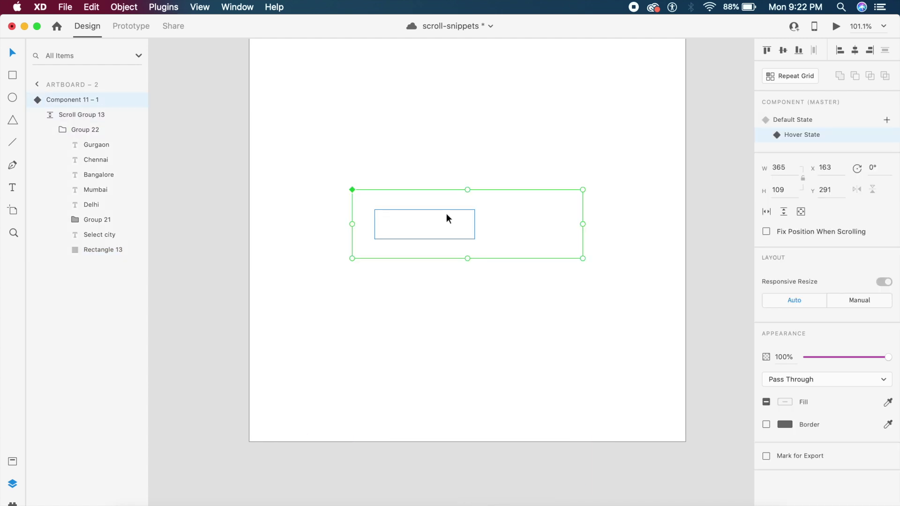
double_click(446, 213)
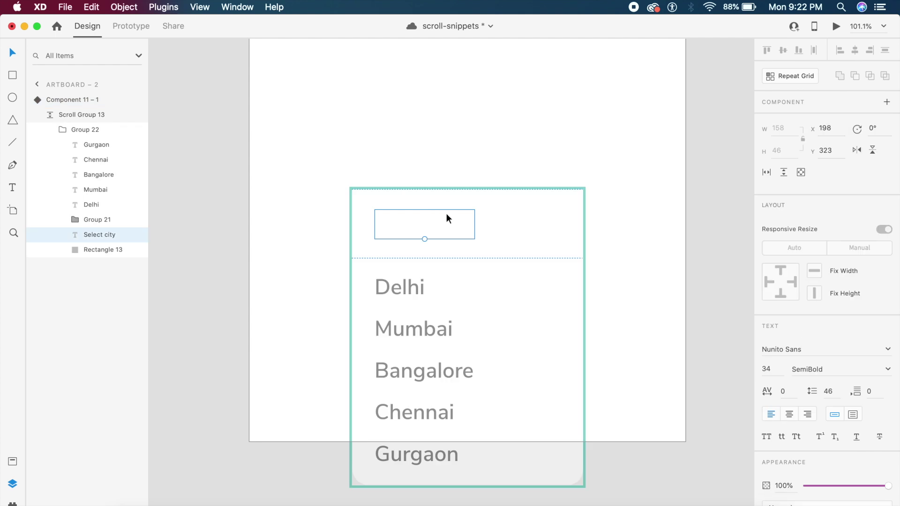
shift+click(549, 225)
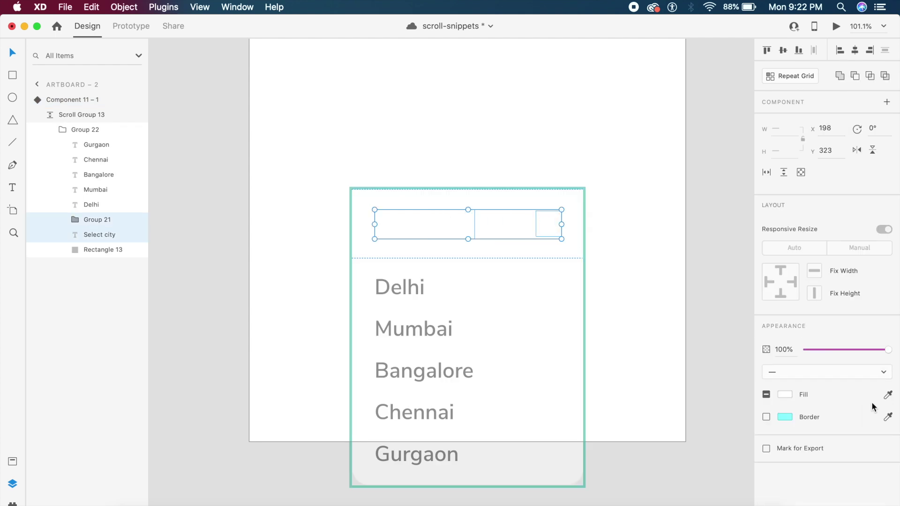
click(787, 394)
Step: Change the Select city label and arrow colour to blue
drag(740, 361, 711, 332)
key(Escape)
key(Escape)
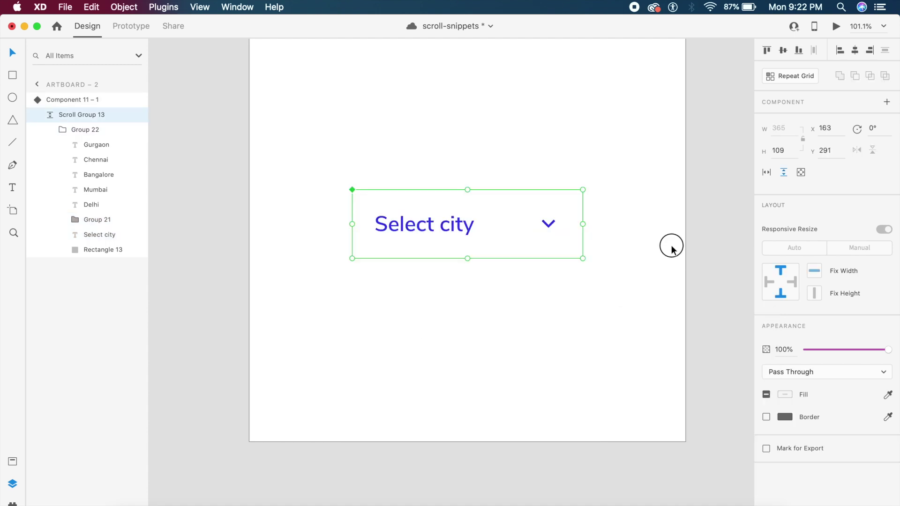
click(427, 229)
Step: Rotate the chevron -180° so it points upward
double_click(552, 228)
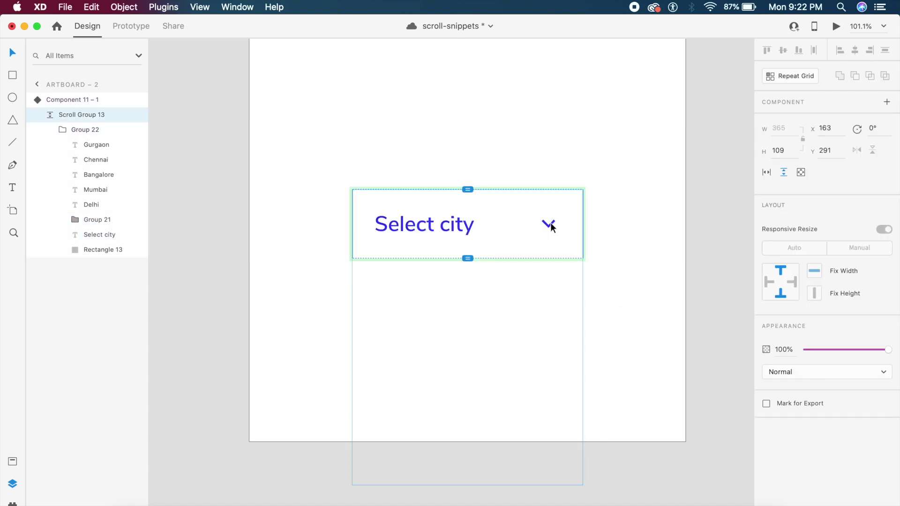
double_click(552, 228)
double_click(551, 228)
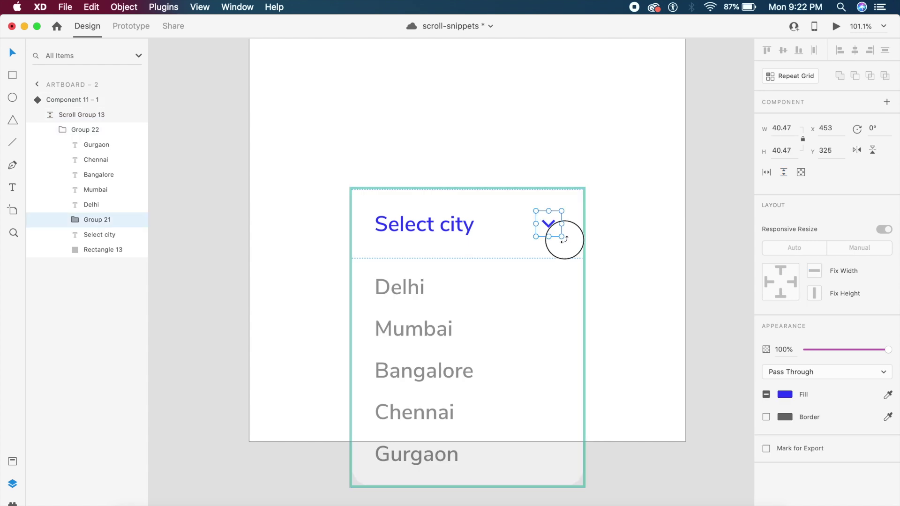
drag(562, 237, 533, 209)
click(522, 320)
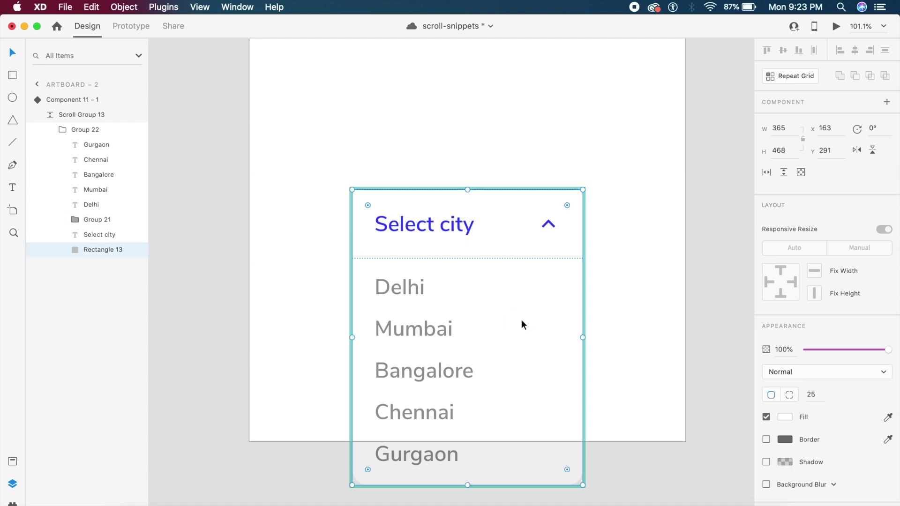
Step: Add a drop shadow to the white list background with Y offset 10 and blur 24
key(super+minus)
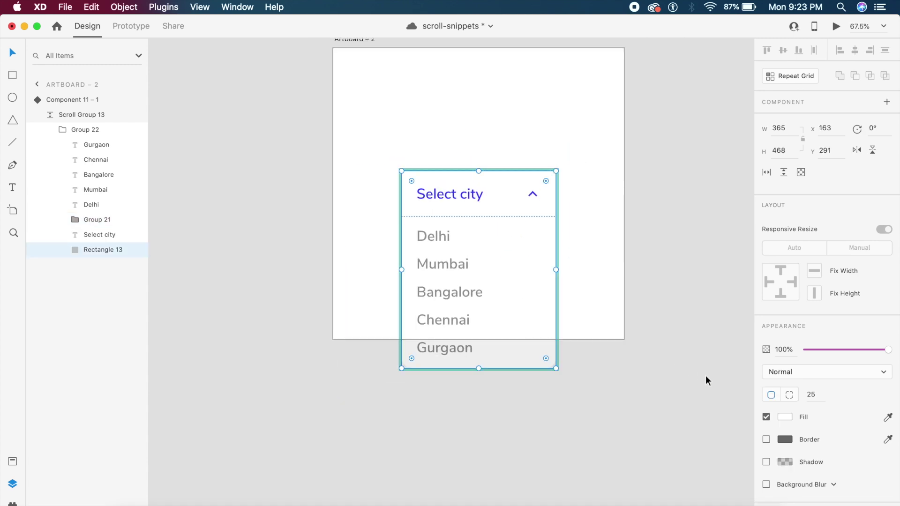
click(788, 418)
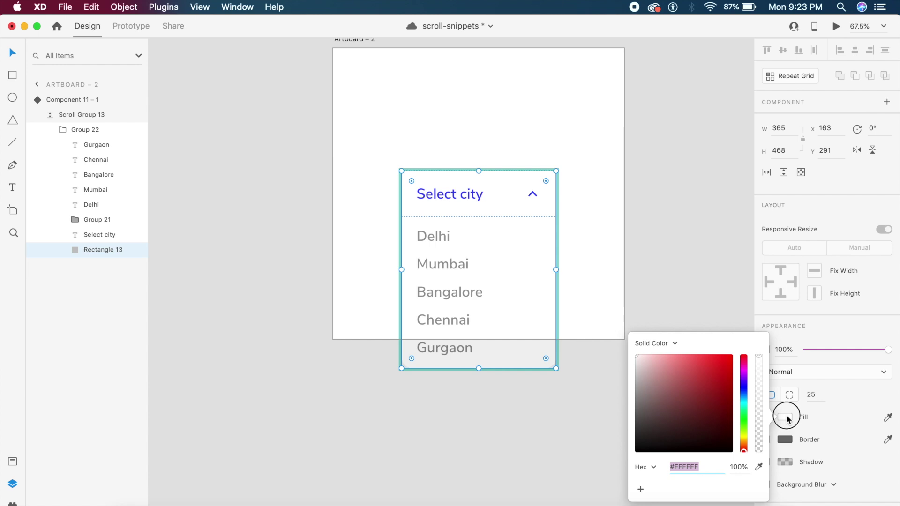
click(786, 418)
scroll(786, 418, down, 1)
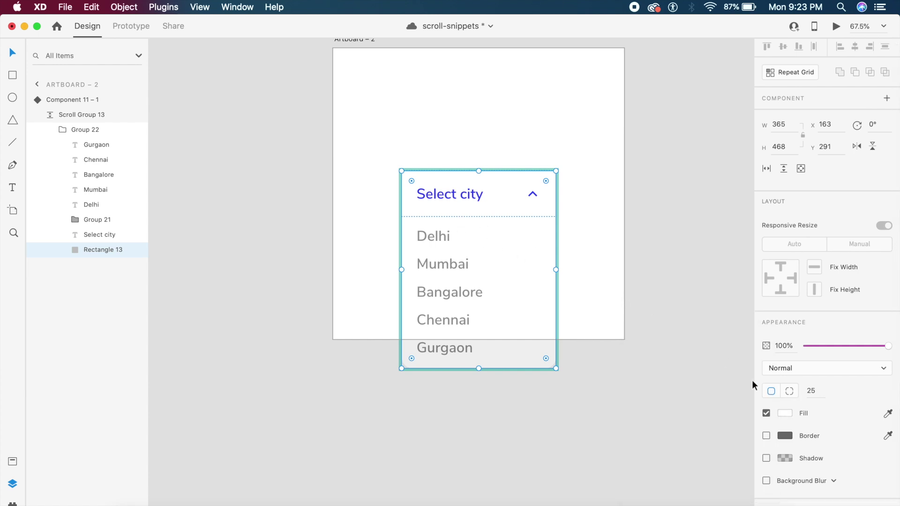
click(767, 459)
scroll(768, 460, down, 1)
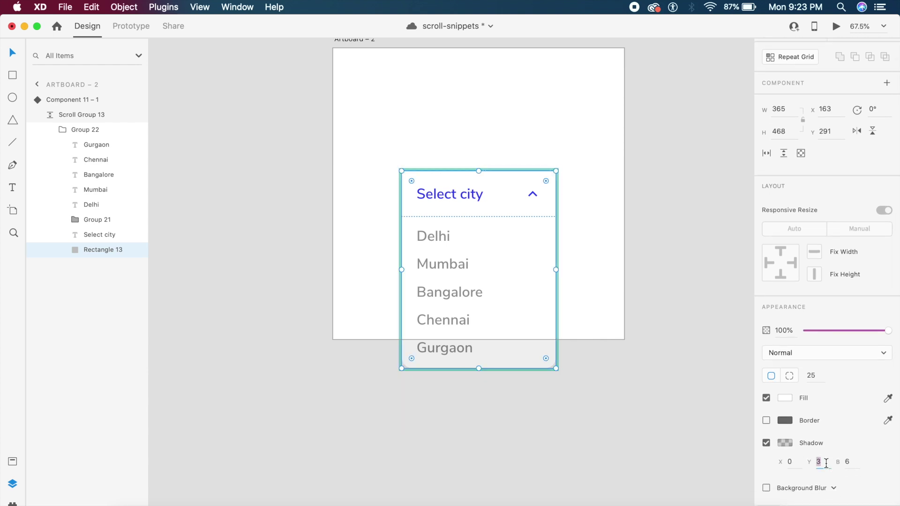
text(10)
click(857, 461)
text(24)
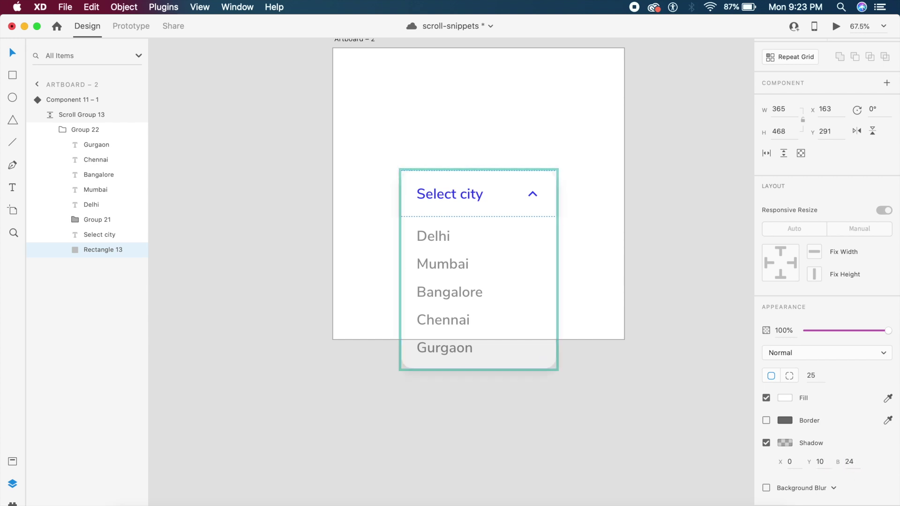
Step: Lower the shadow colour's opacity to 16% black
click(784, 443)
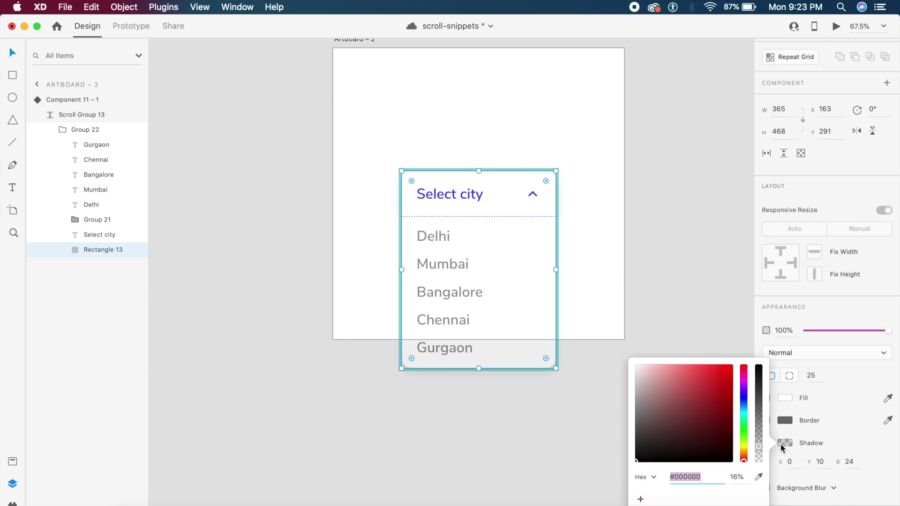
click(759, 457)
key(Escape)
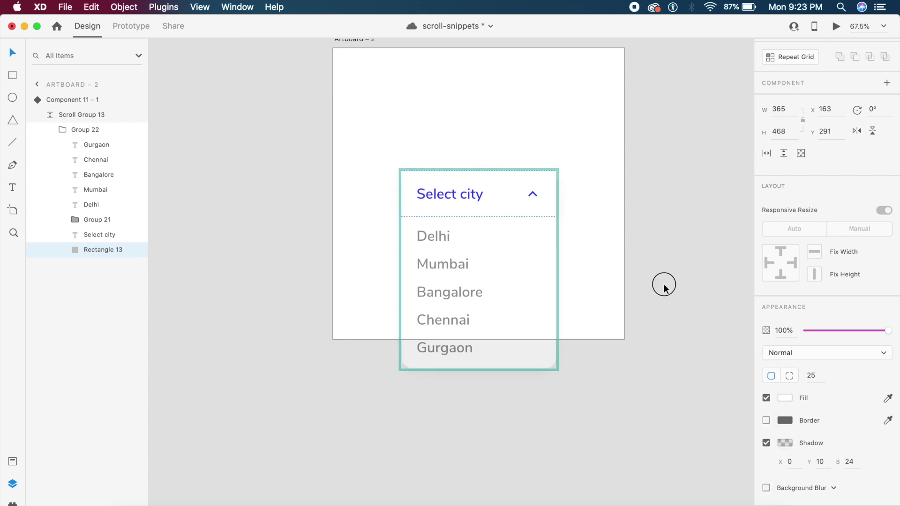
key(Escape)
click(664, 285)
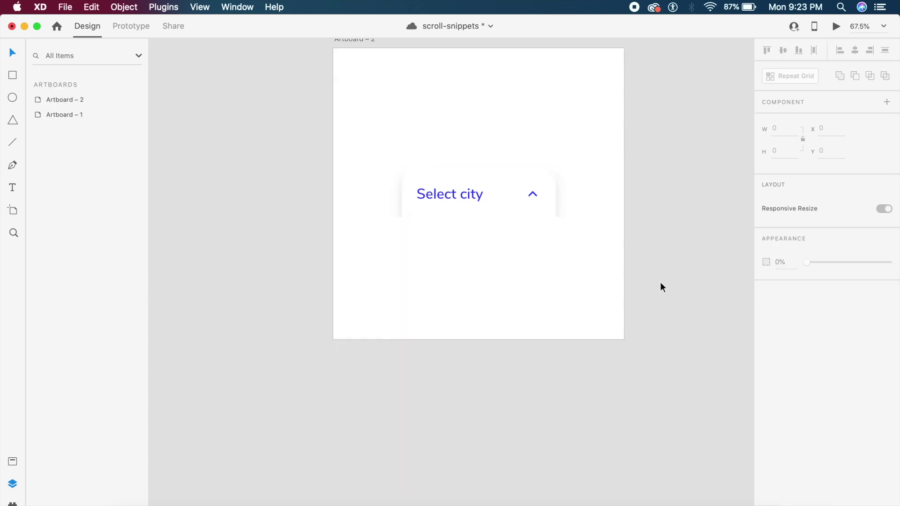
Step: Stretch the scroll group's viewport down to about 287 tall to reveal more cities
double_click(539, 202)
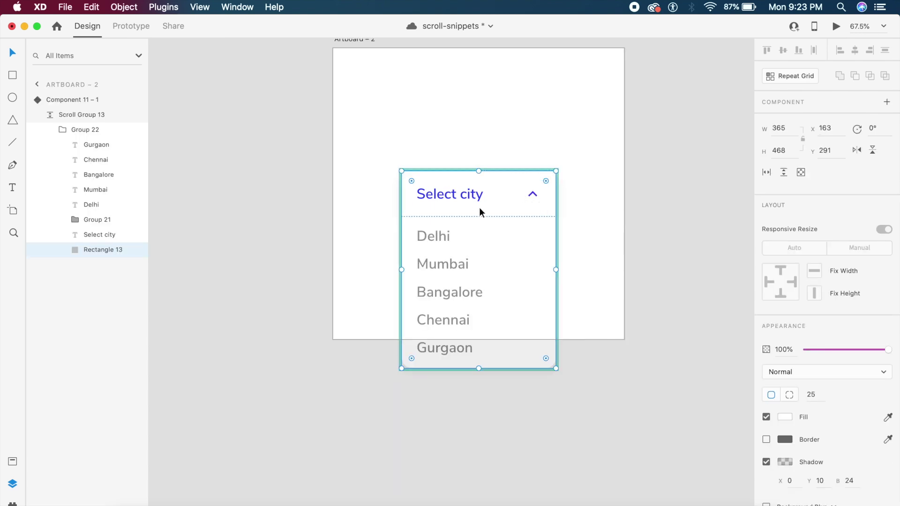
click(98, 114)
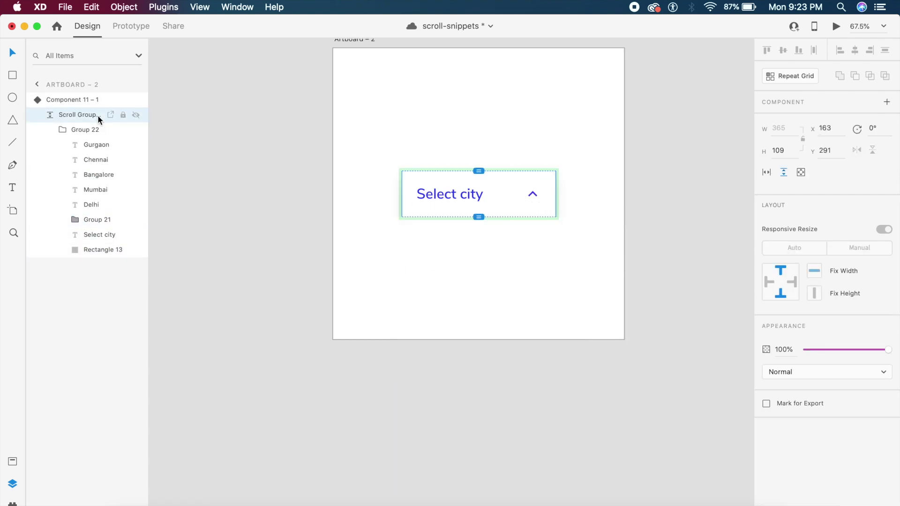
click(480, 214)
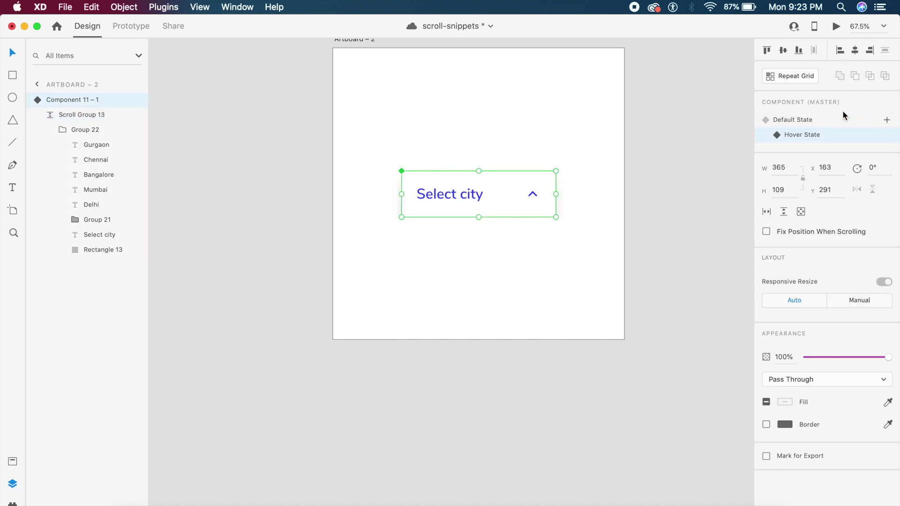
click(85, 116)
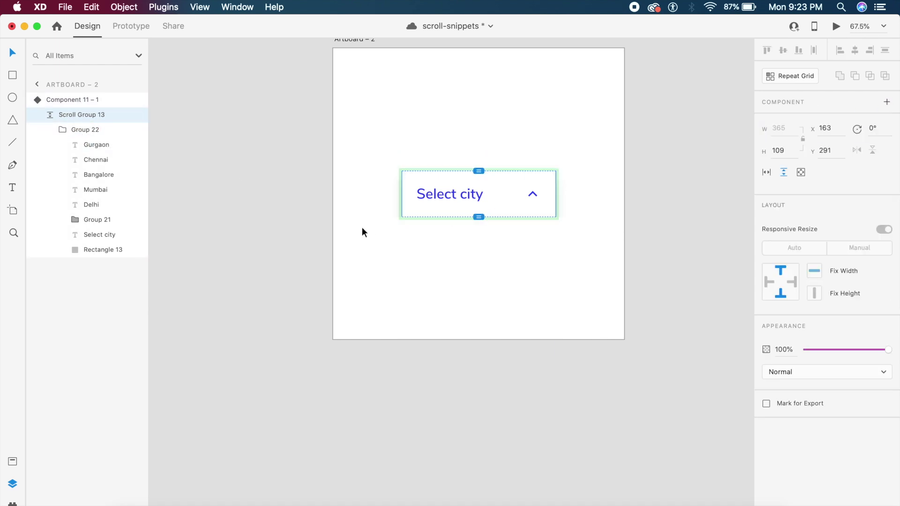
drag(479, 218, 473, 290)
Step: Switch the dropdown component back to its Default State
click(453, 324)
click(452, 325)
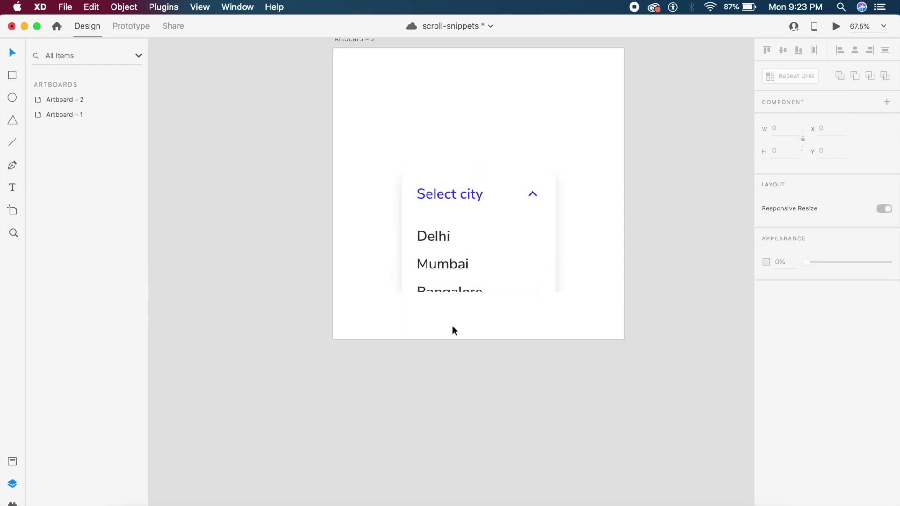
click(465, 269)
click(812, 121)
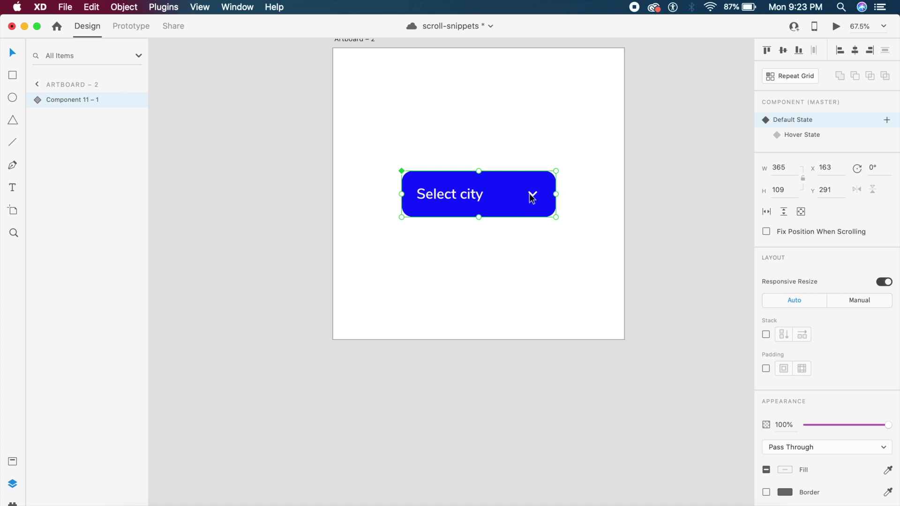
Step: Preview the dropdown, hovering to expand the city list and scrolling through it
click(835, 26)
mouse_move(388, 243)
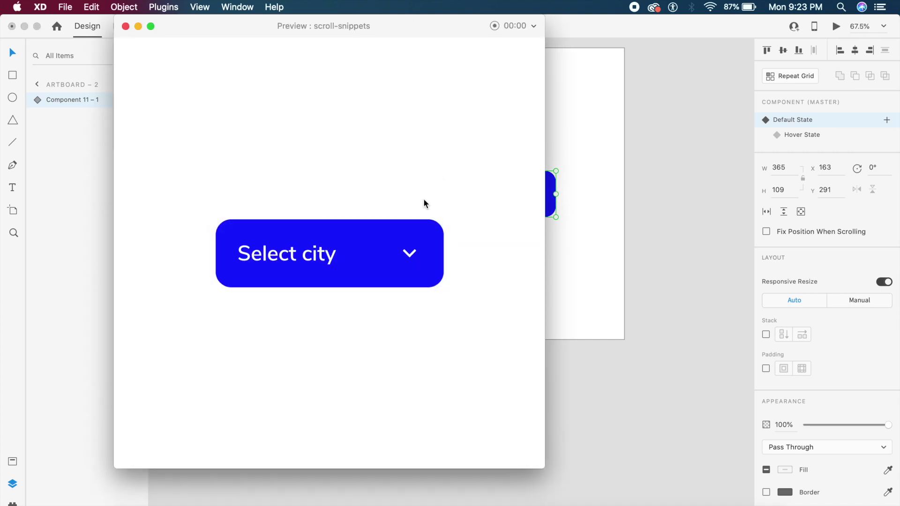
mouse_move(396, 261)
scroll(396, 259, down, 5)
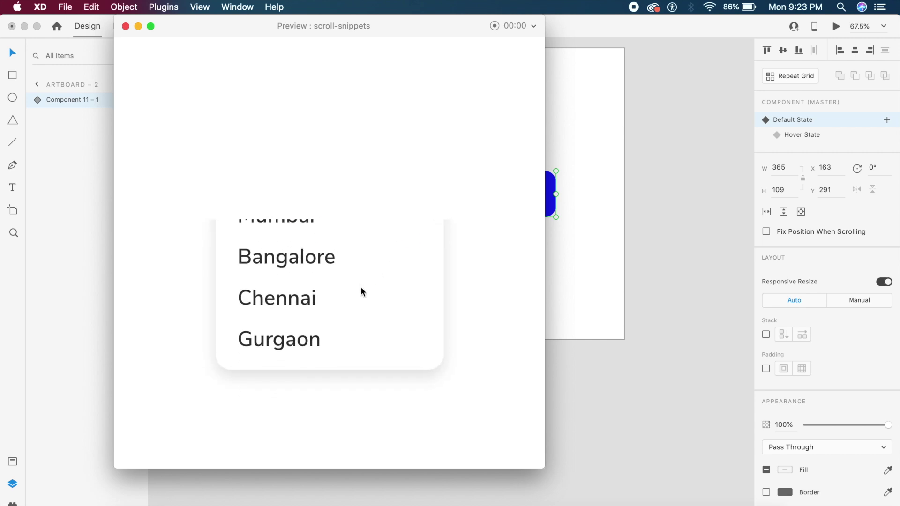
scroll(361, 286, up, 5)
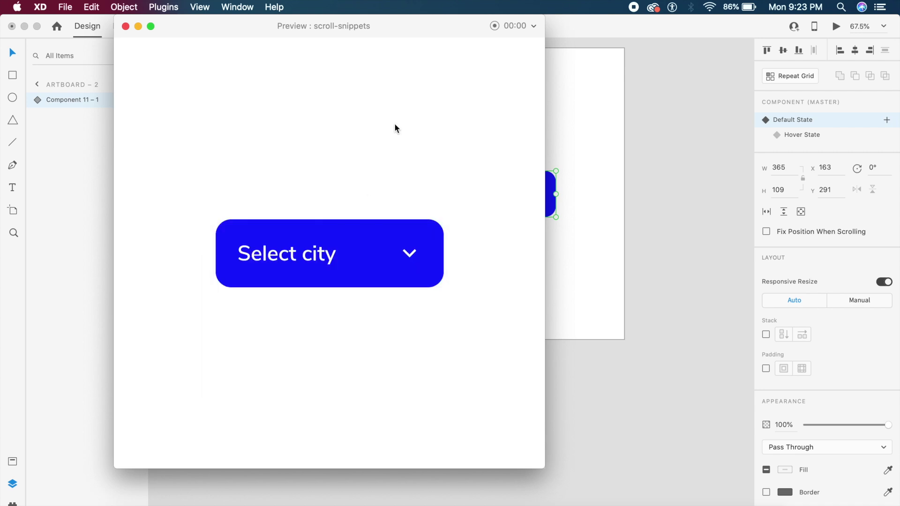
mouse_move(366, 257)
Step: Close the preview and delete the Select city dropdown from the artboard
click(126, 27)
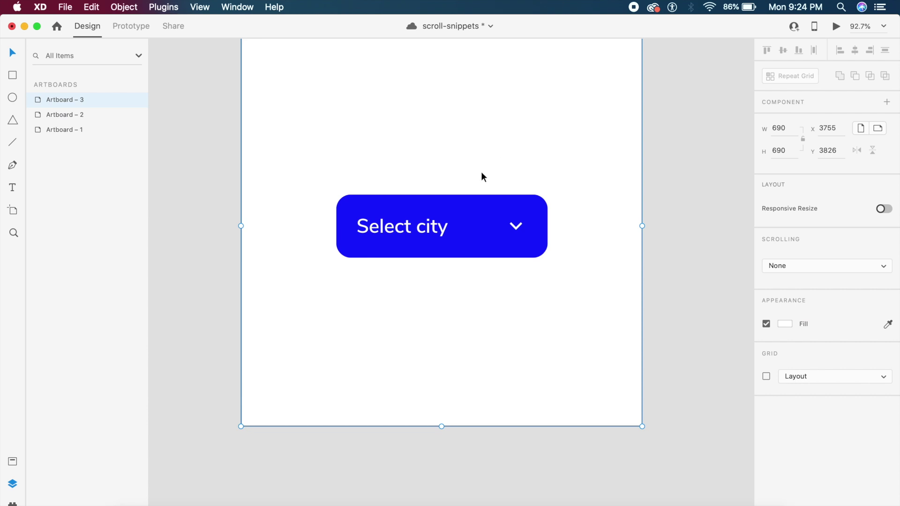
click(464, 207)
key(Delete)
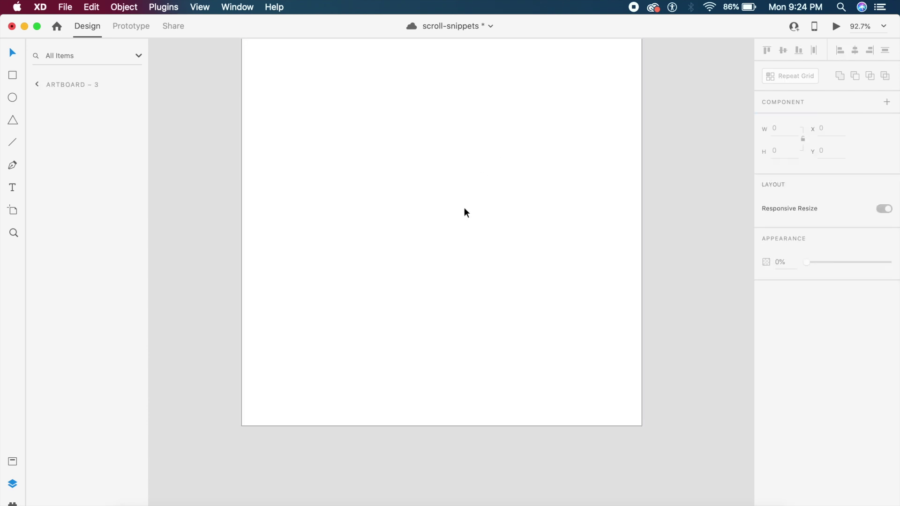
Step: Change the artboard's background fill to gray
click(429, 141)
scroll(430, 141, up, 2)
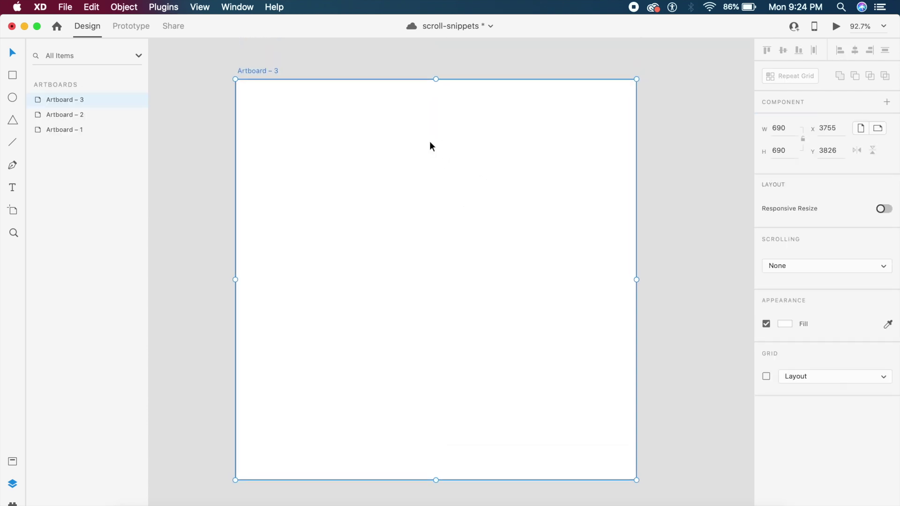
click(785, 324)
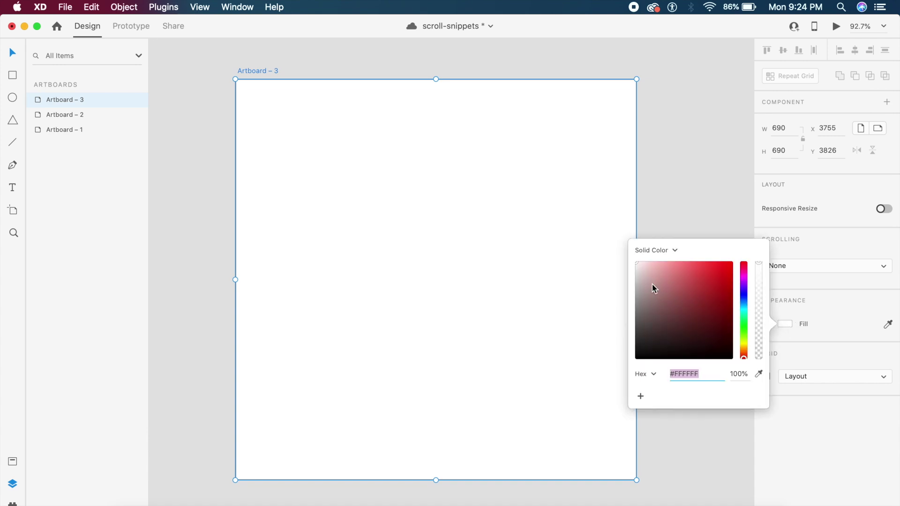
drag(653, 287, 632, 268)
click(667, 190)
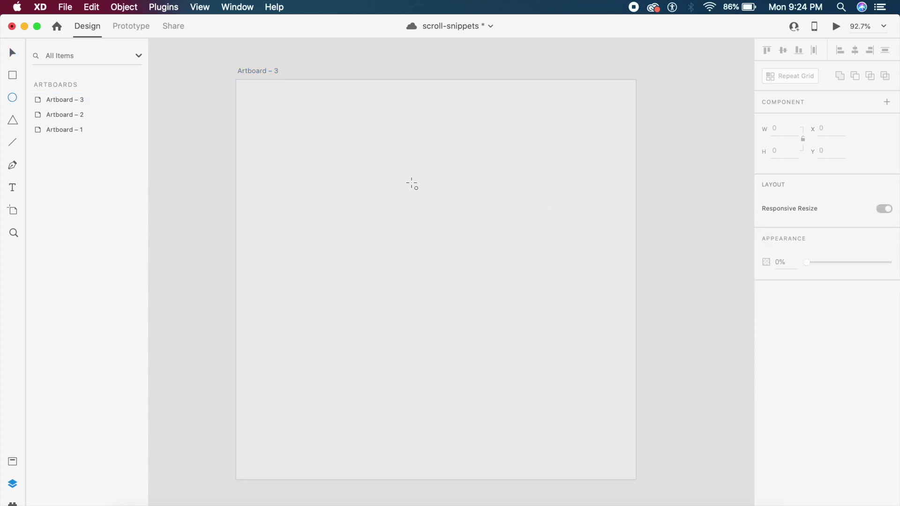
Step: Draw a centred circle with no border and a light grey fill
drag(380, 193, 487, 300)
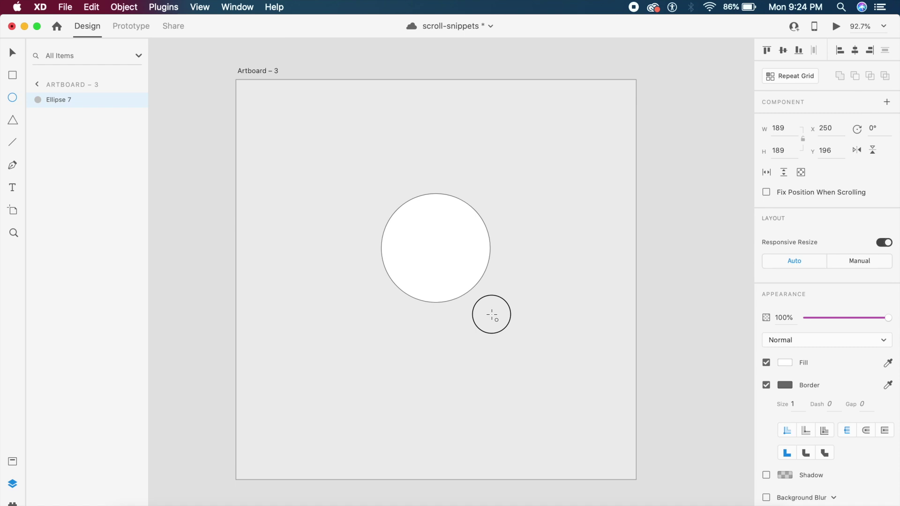
drag(491, 315, 504, 330)
key(Escape)
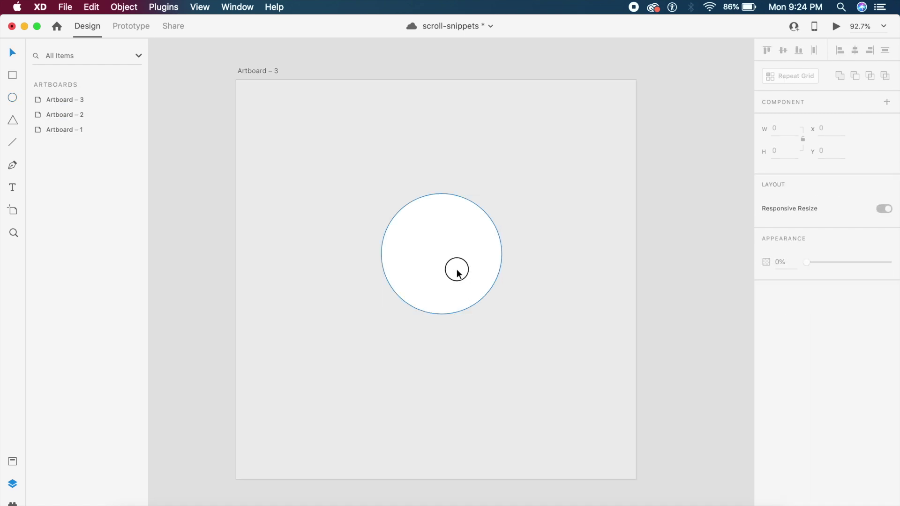
drag(457, 271, 448, 295)
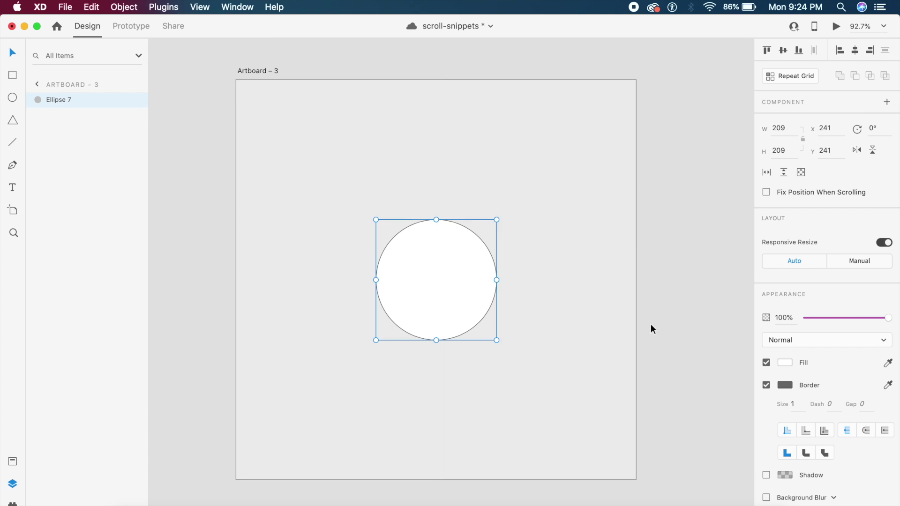
click(766, 385)
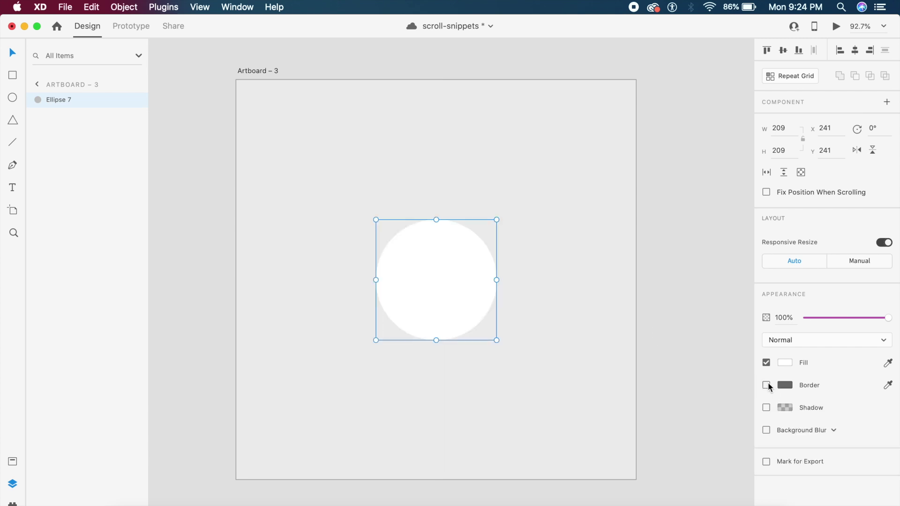
click(784, 364)
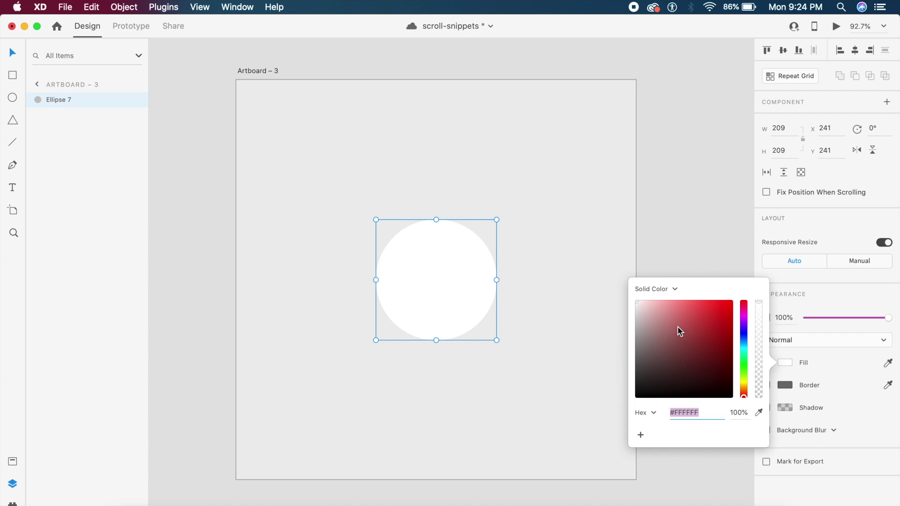
click(655, 318)
drag(655, 319, 630, 311)
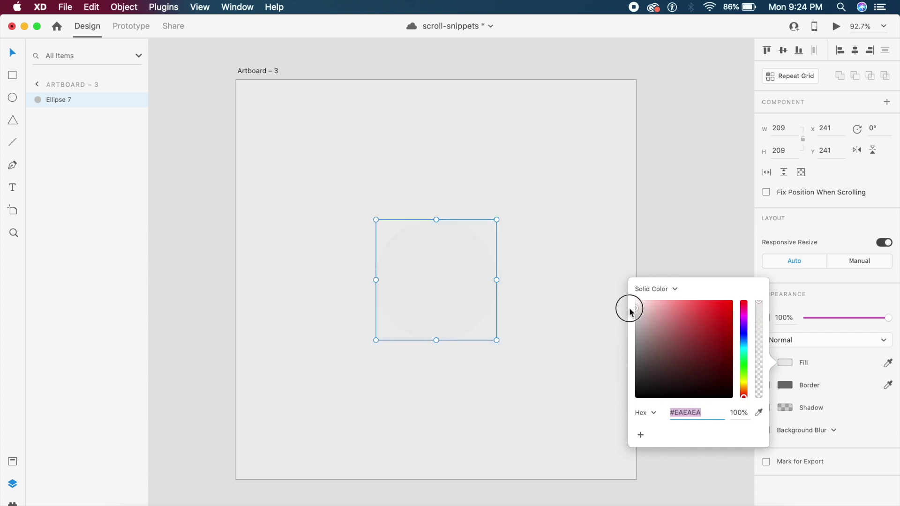
click(556, 298)
click(556, 298)
Step: Duplicate the circle as Ellipse 8, placed to the right of the original
scroll(556, 299, up, 5)
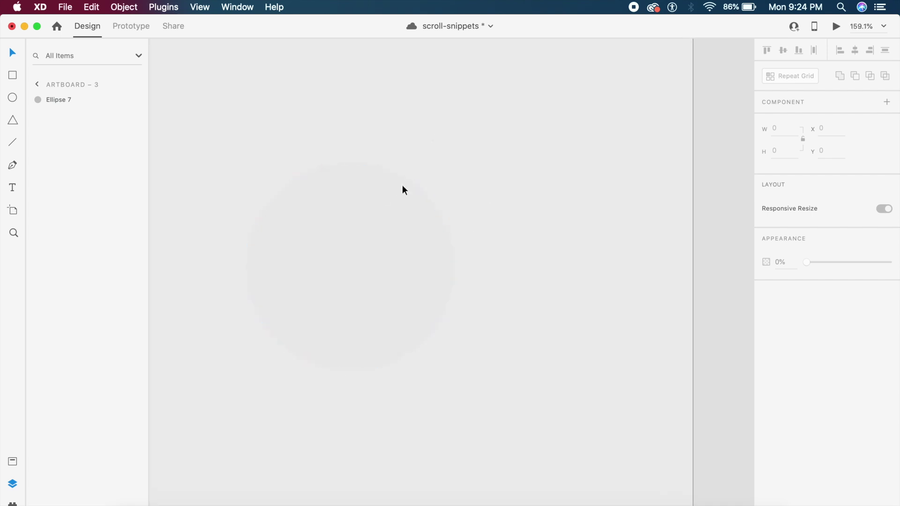
scroll(425, 153, down, 5)
scroll(425, 155, left, 2)
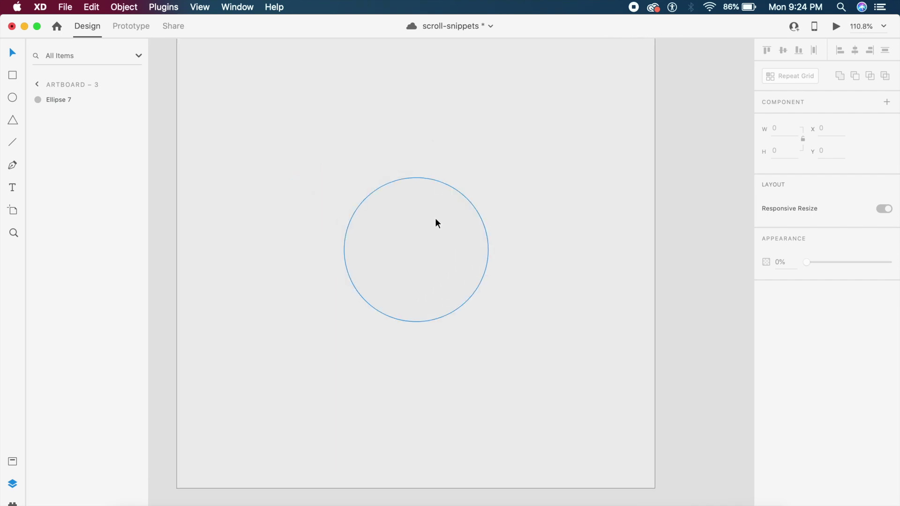
drag(430, 217, 576, 221)
click(449, 140)
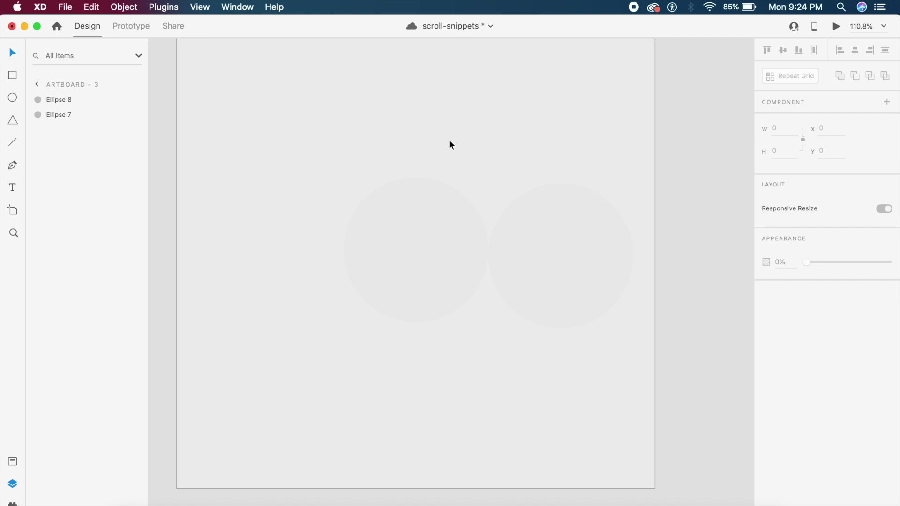
click(14, 165)
Step: Draw a three-point arc along the circle's upper-left edge with a smooth middle anchor
click(344, 256)
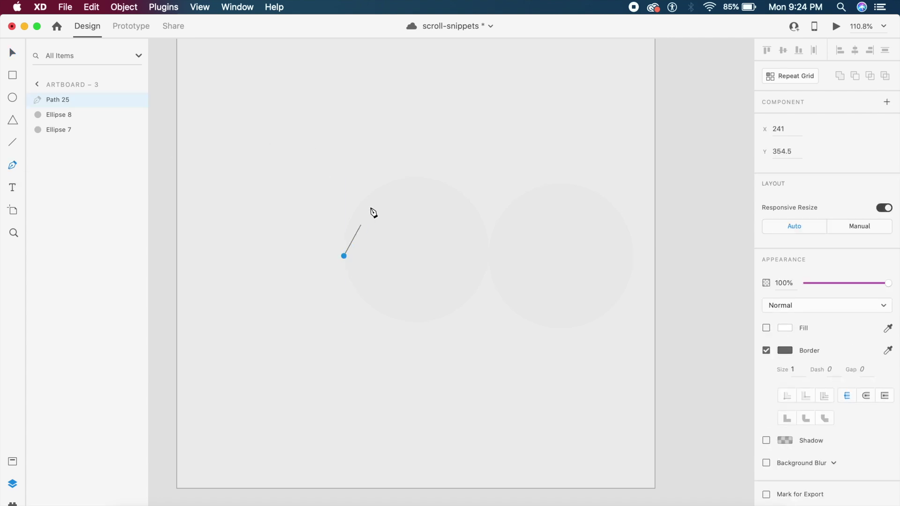
click(374, 191)
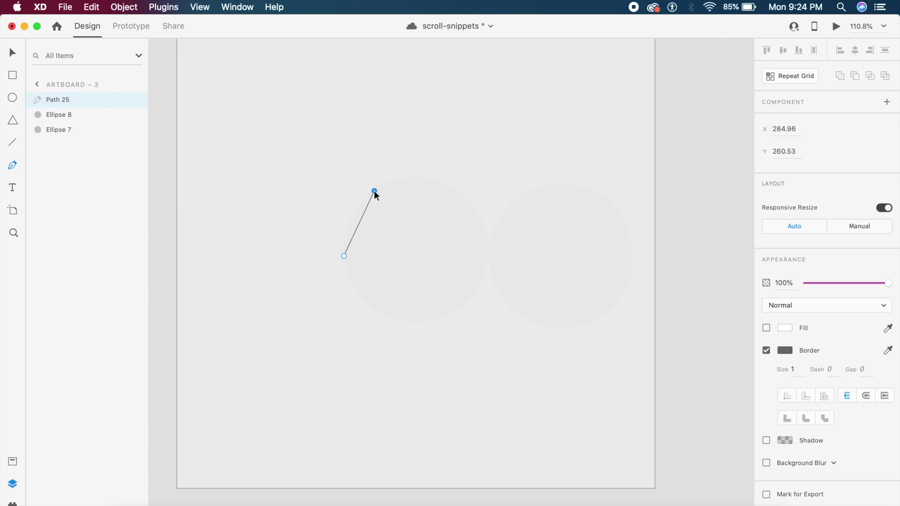
click(435, 180)
key(Escape)
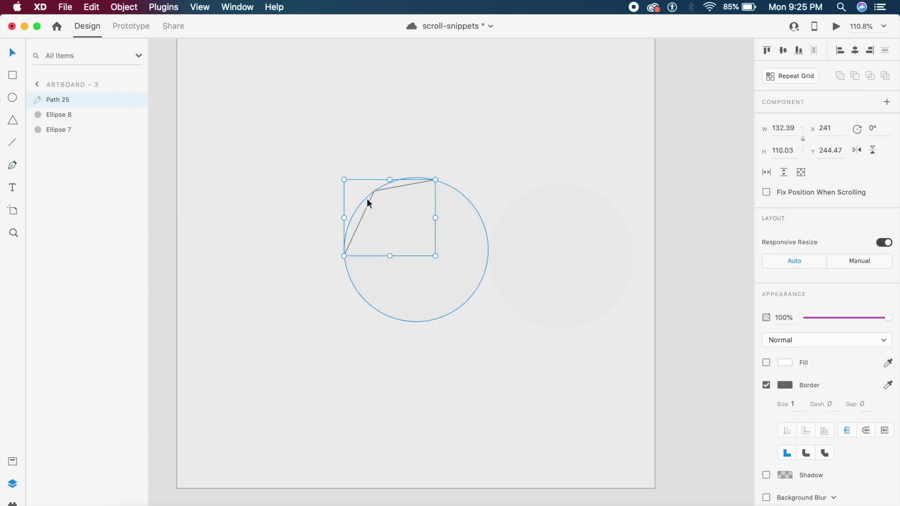
double_click(374, 195)
scroll(374, 195, up, 5)
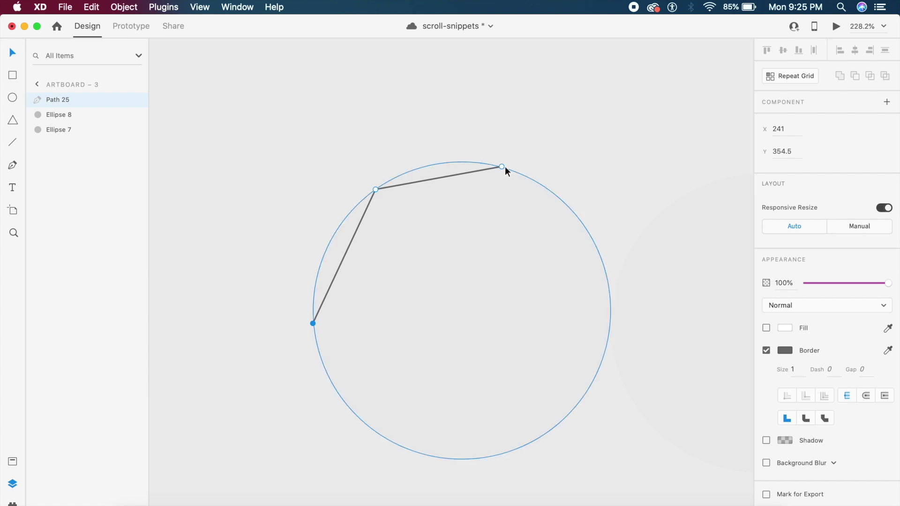
click(375, 189)
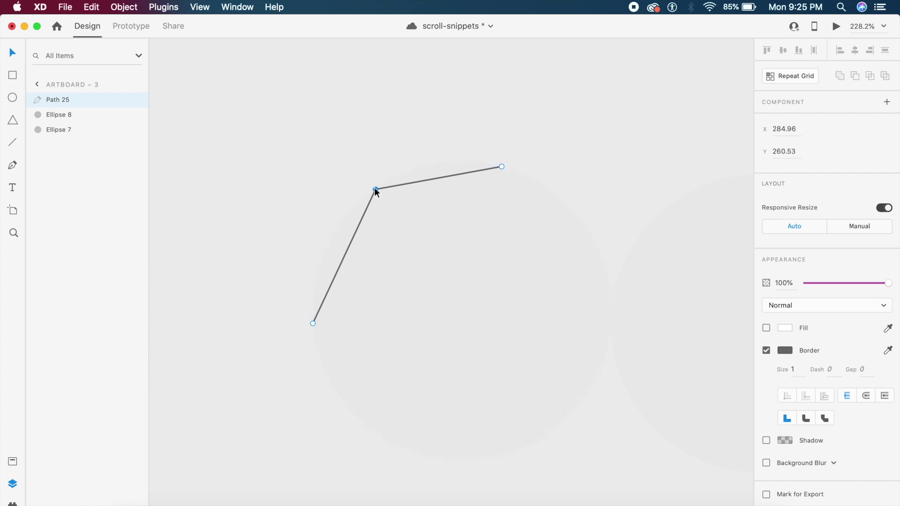
double_click(375, 189)
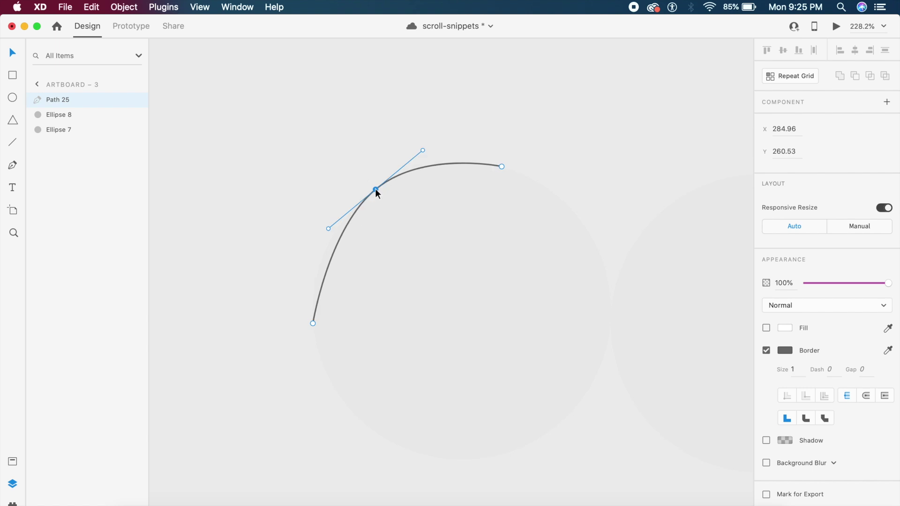
scroll(375, 189, down, 3)
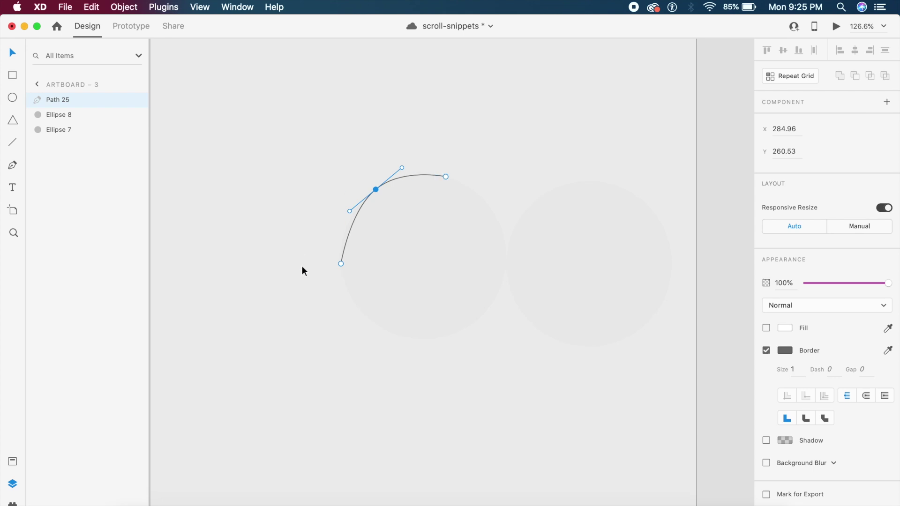
key(Escape)
Step: Give the arc a black border of size 6 at 80% opacity
click(384, 185)
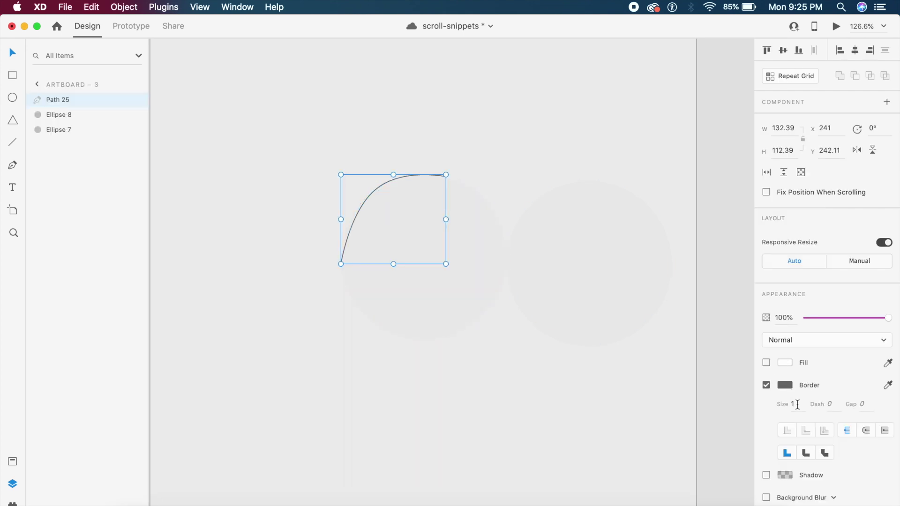
click(798, 404)
key(Return)
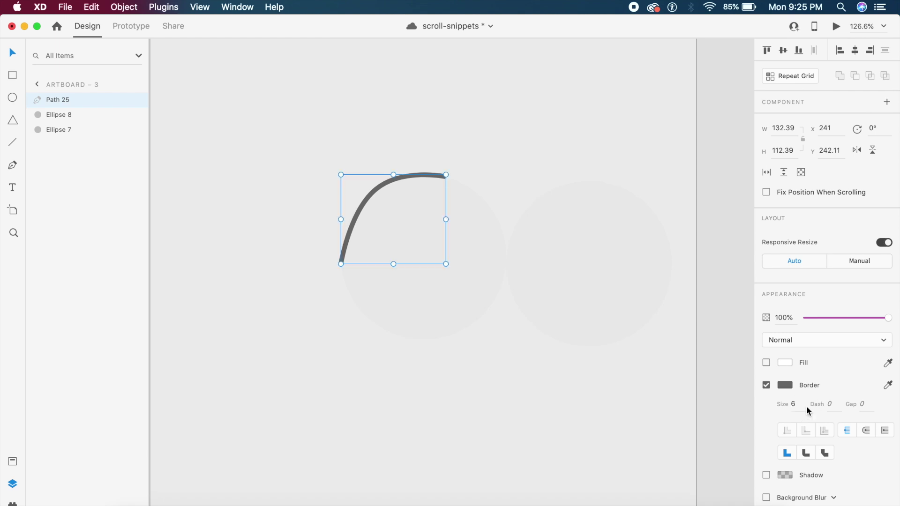
key(8)
key(Return)
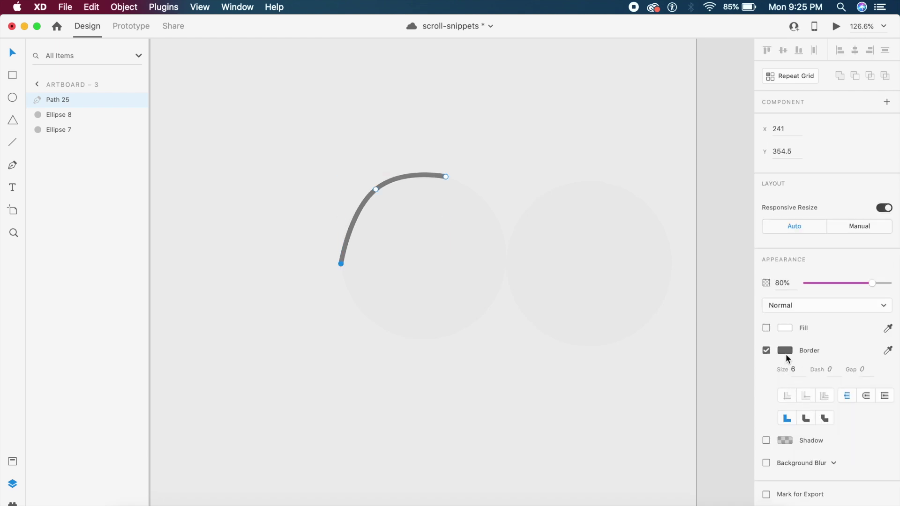
click(780, 349)
drag(703, 341, 605, 380)
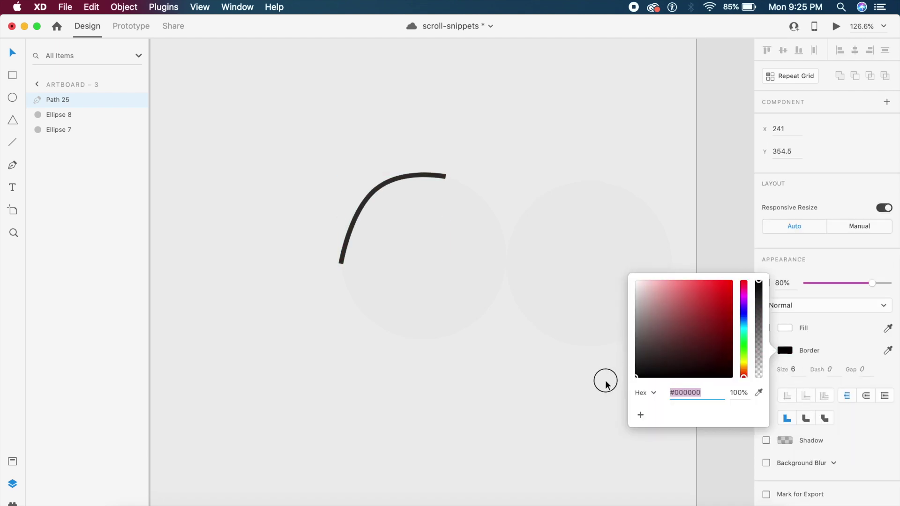
click(839, 434)
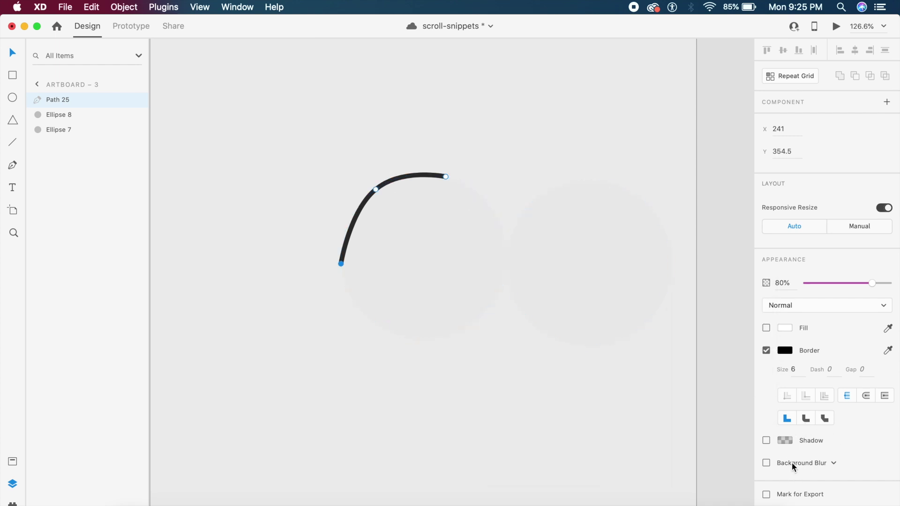
Step: Turn off the arc's fill and apply Object Blur with an amount of 20
click(766, 463)
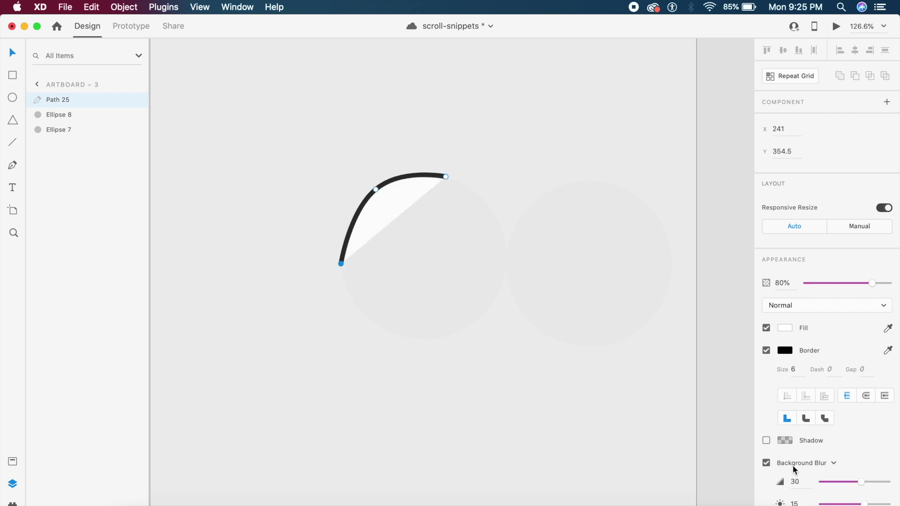
click(765, 328)
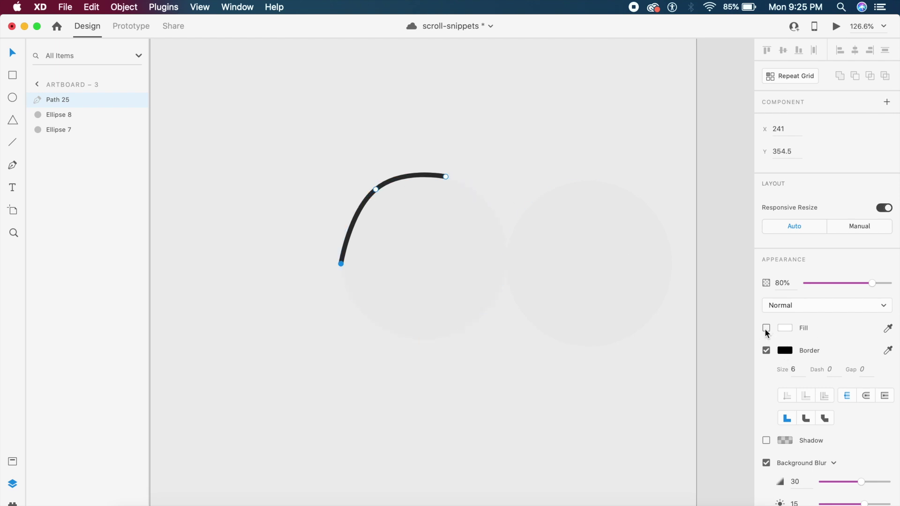
scroll(809, 424, down, 2)
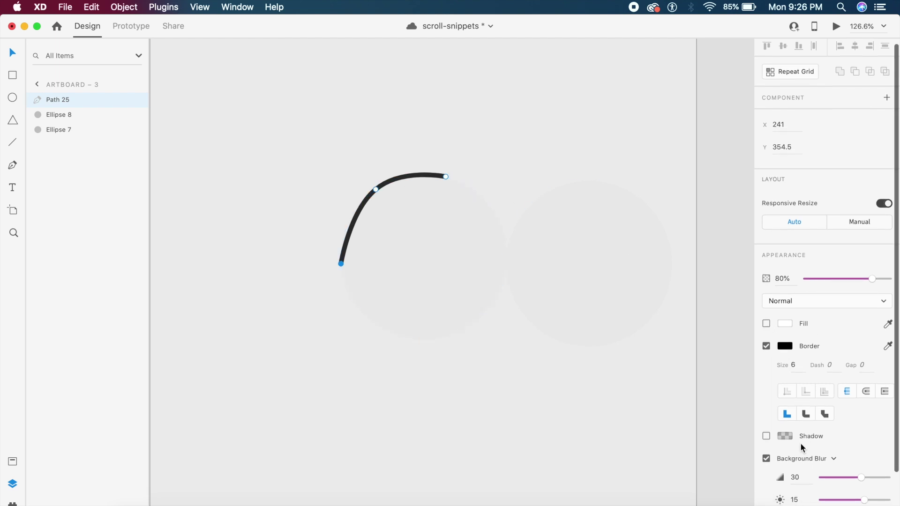
click(822, 447)
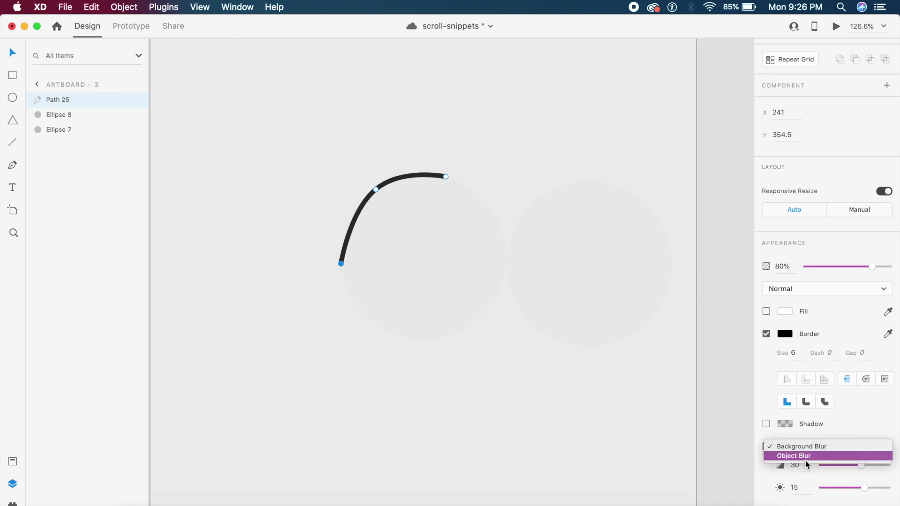
click(805, 459)
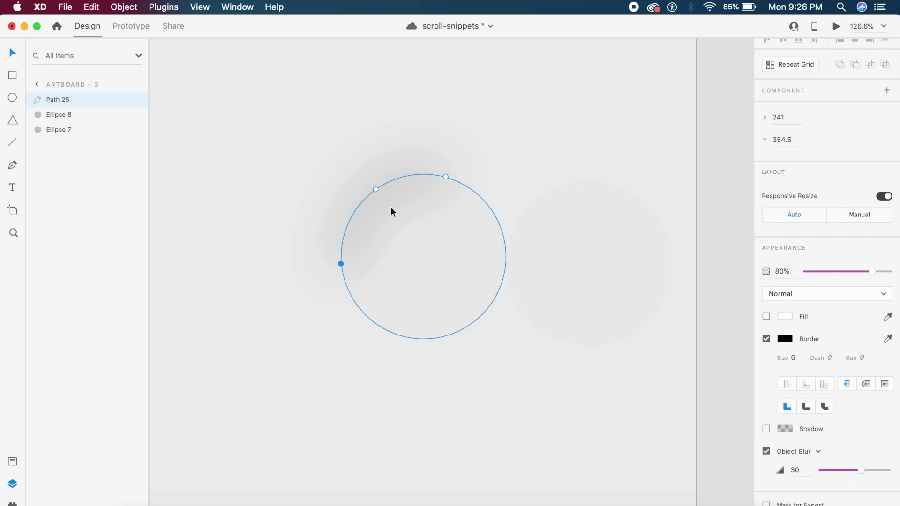
drag(844, 470, 851, 470)
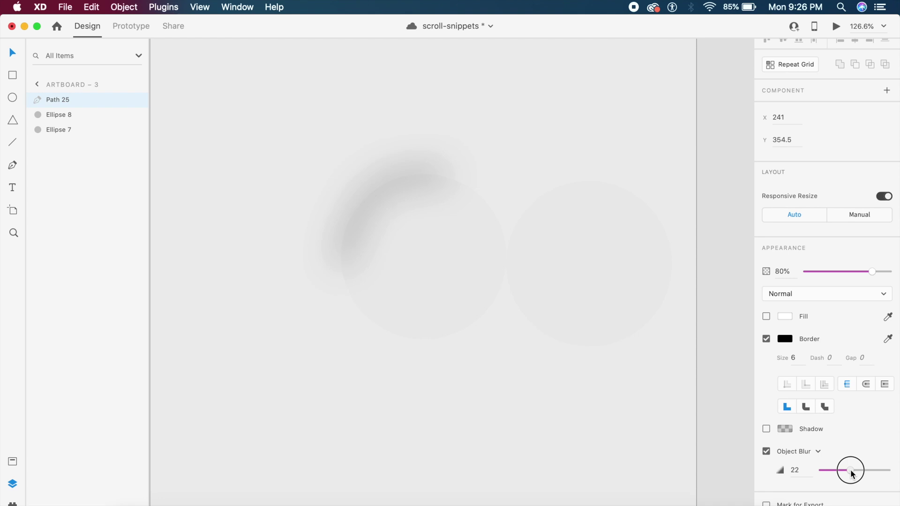
click(799, 470)
text(2)
key(Escape)
Step: Duplicate the blurred arc down-right and rotate the copy to 180°
drag(373, 194, 440, 257)
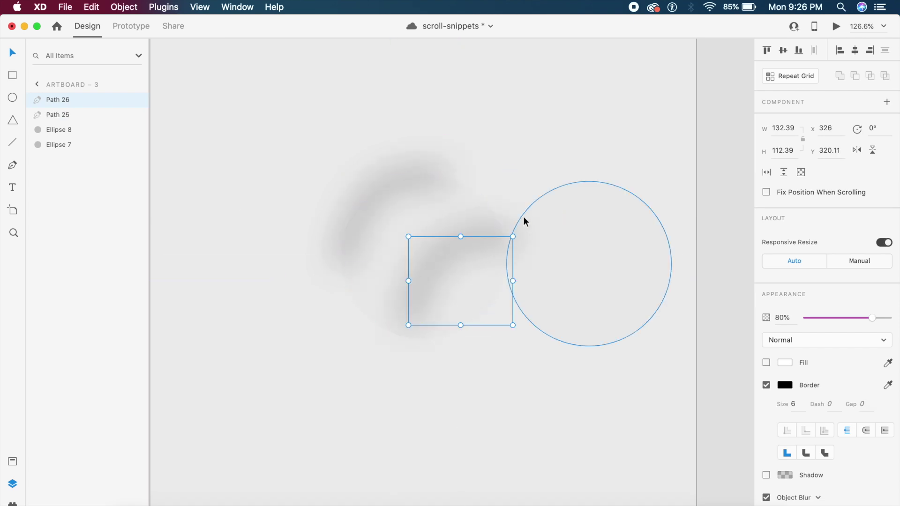
drag(514, 234, 406, 312)
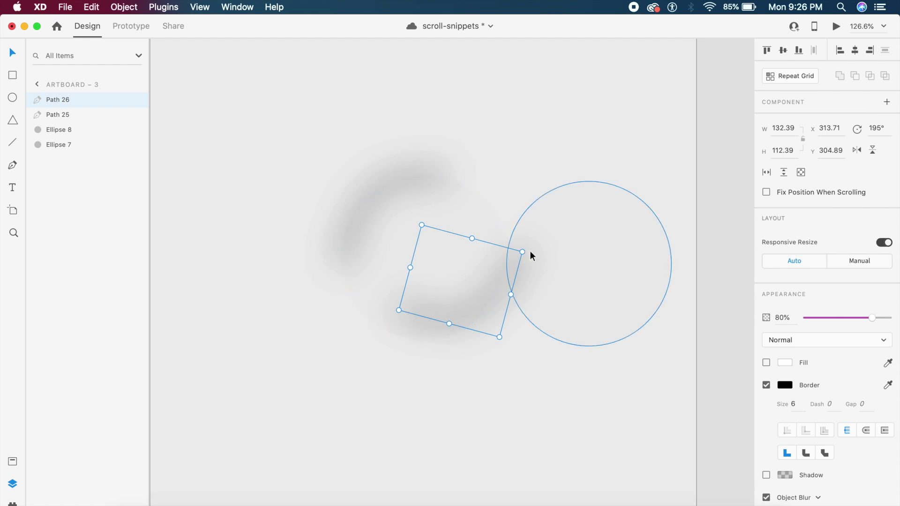
drag(523, 250, 506, 283)
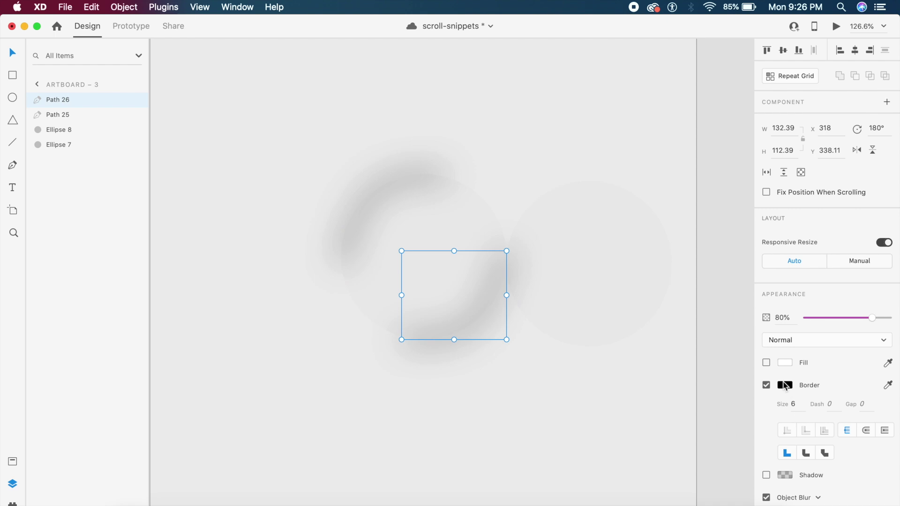
Step: Make the copy's border #FFFFFF at 100% opacity with Object Blur about 12
click(786, 389)
drag(679, 362, 553, 241)
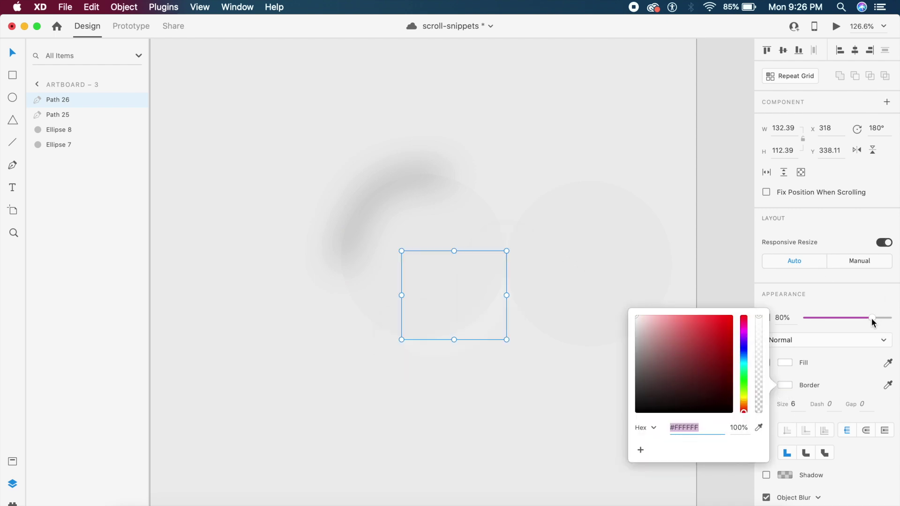
drag(871, 318, 896, 309)
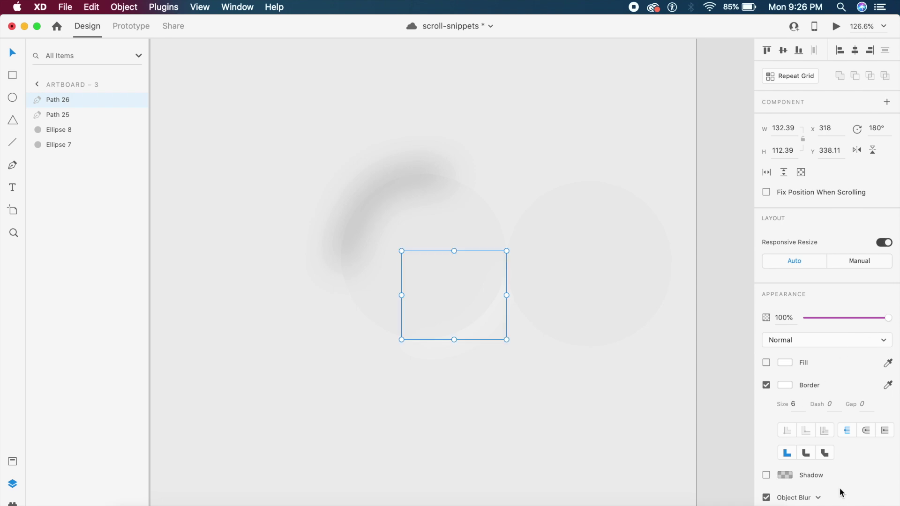
scroll(839, 490, down, 1)
drag(836, 497, 833, 497)
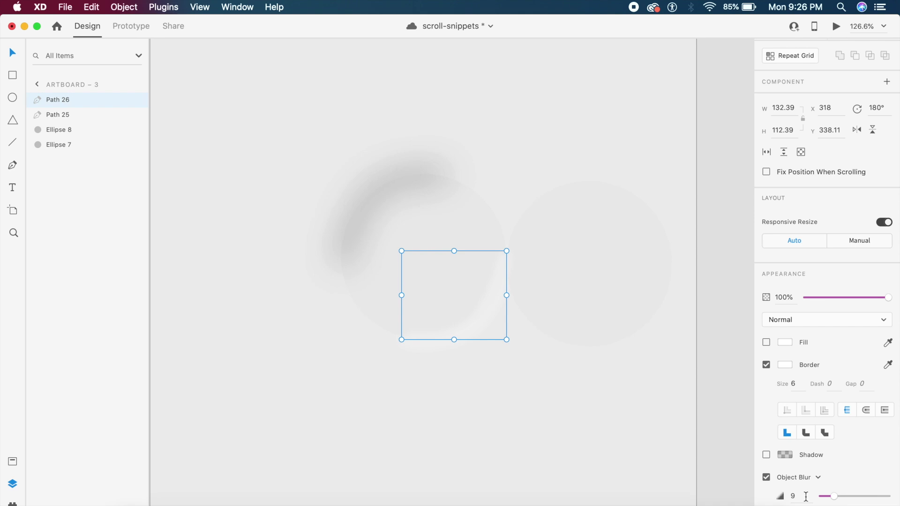
click(806, 495)
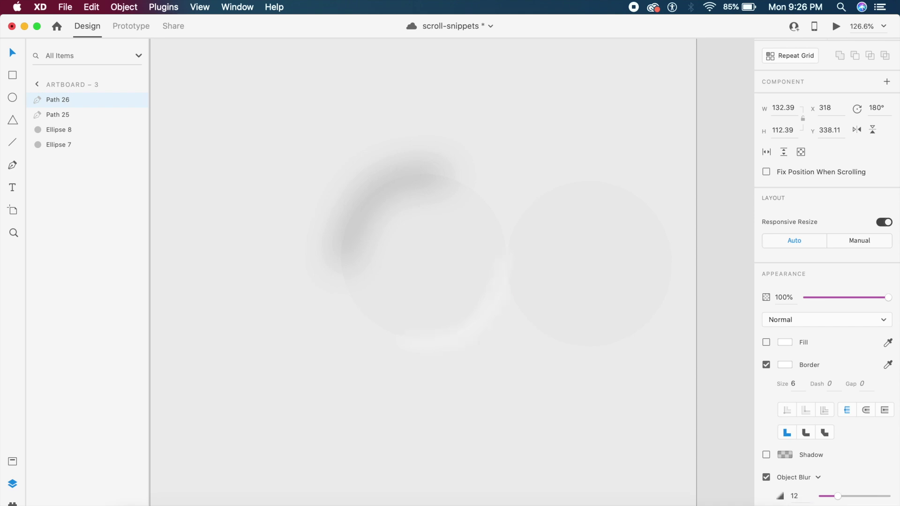
click(542, 438)
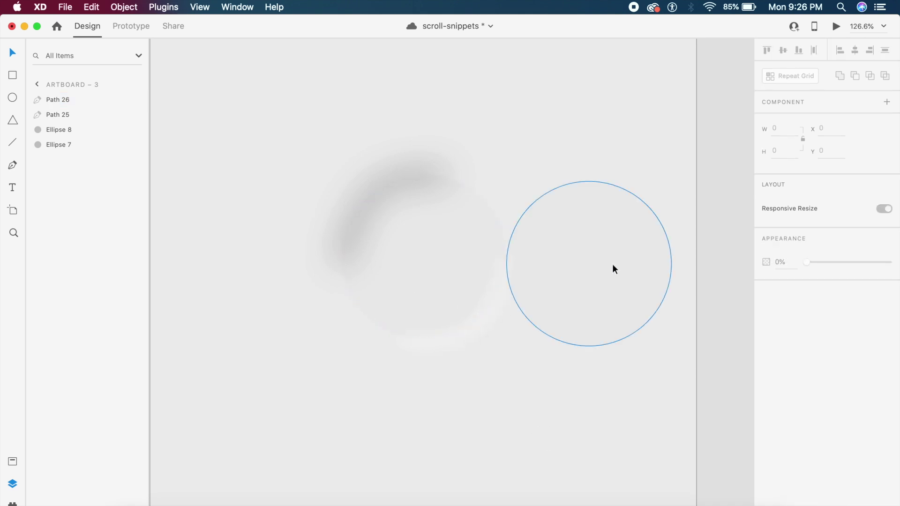
Step: Move Ellipse 8 over the arcs, bring it to front, and mask Paths 25 and 26 with it
mouse_move(606, 265)
mouse_down()
mouse_move(408, 252)
mouse_move(627, 249)
mouse_move(409, 263)
mouse_move(423, 254)
mouse_up()
key(super+shift+bracketright)
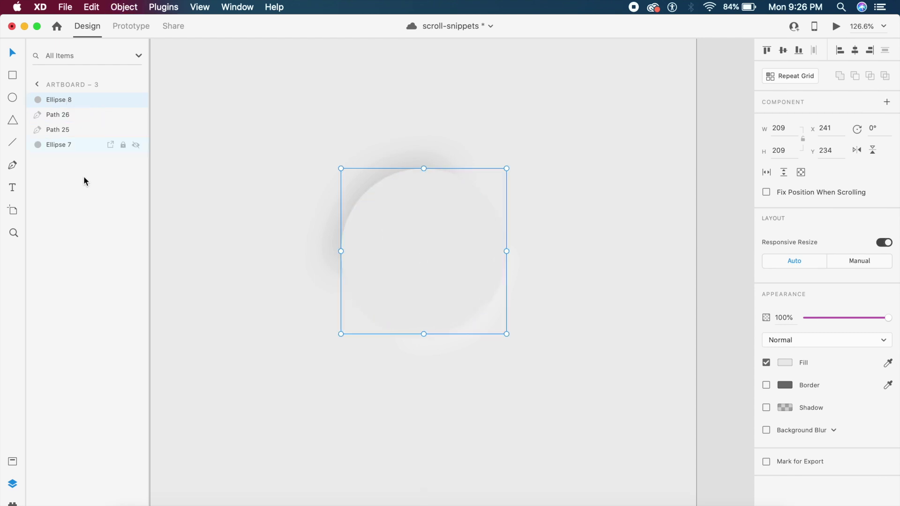
shift+click(77, 118)
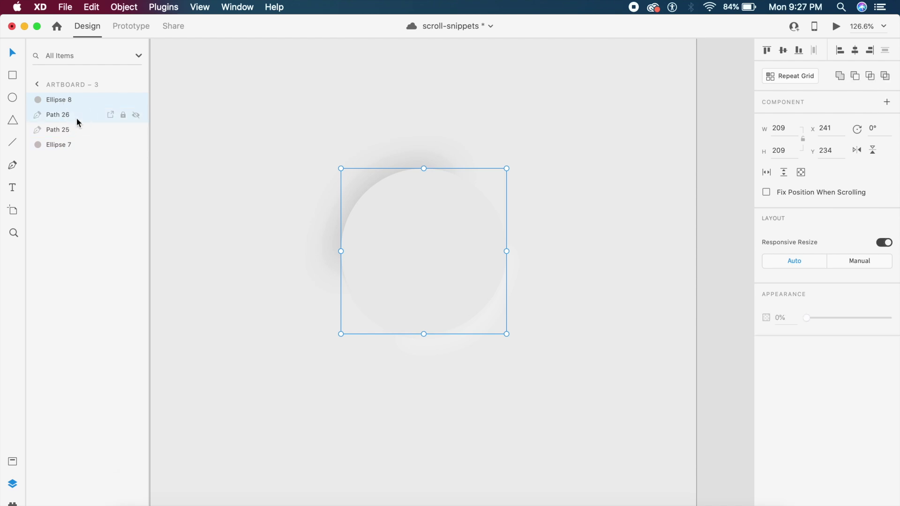
shift+click(72, 131)
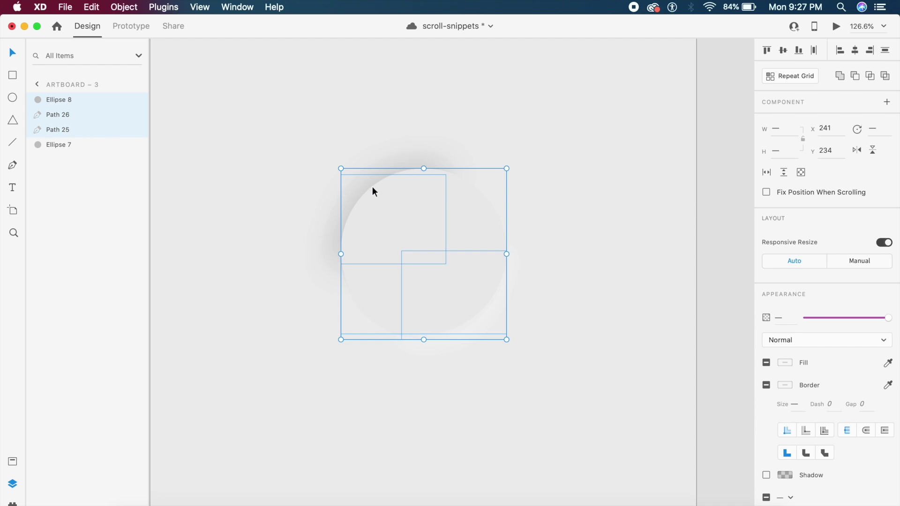
right_click(423, 254)
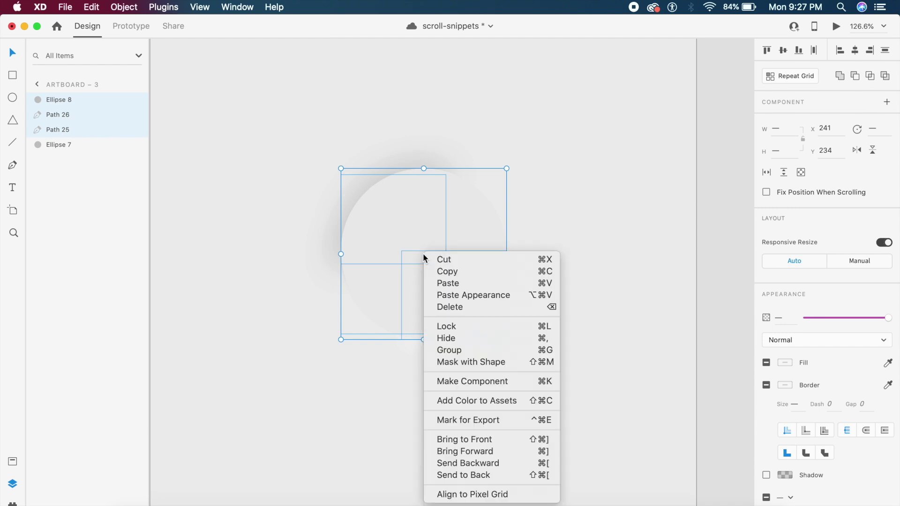
click(462, 362)
Step: Inside Mask Group 3, lower Path 25's opacity to 52%
click(569, 280)
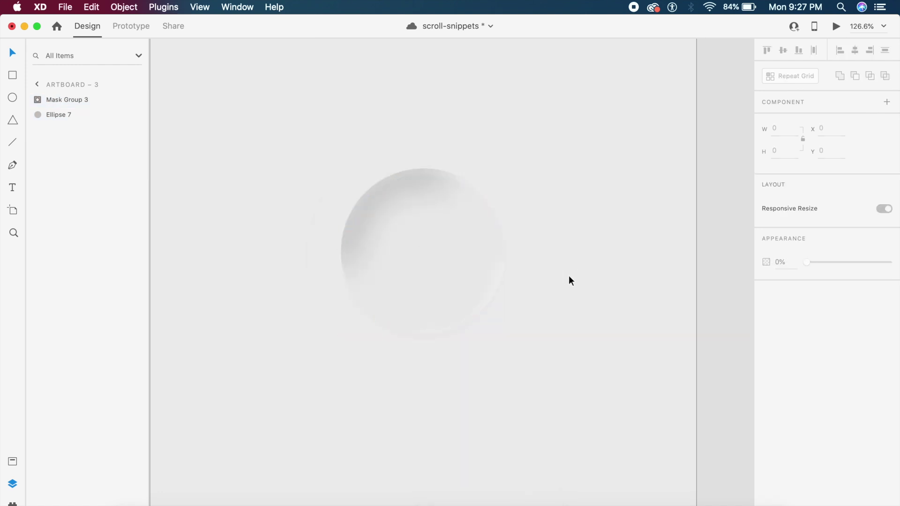
scroll(569, 276, left, 3)
scroll(569, 274, up, 3)
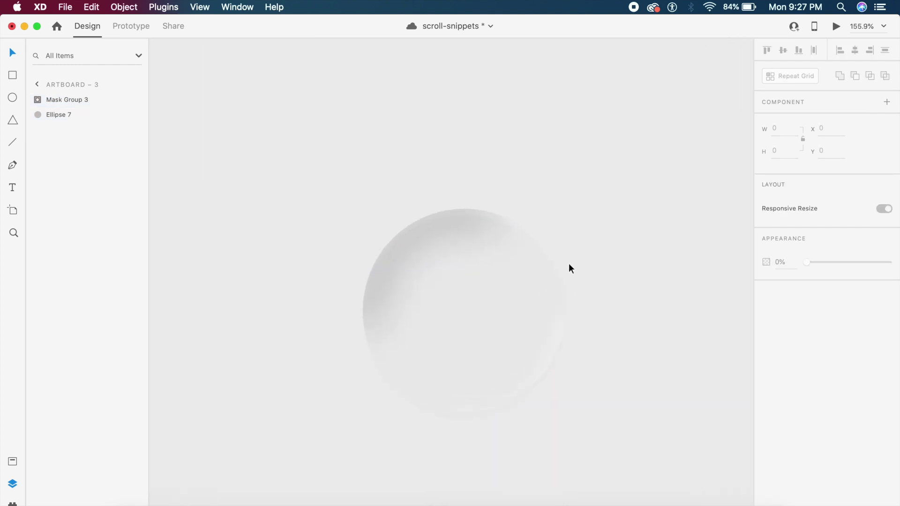
double_click(408, 232)
click(409, 232)
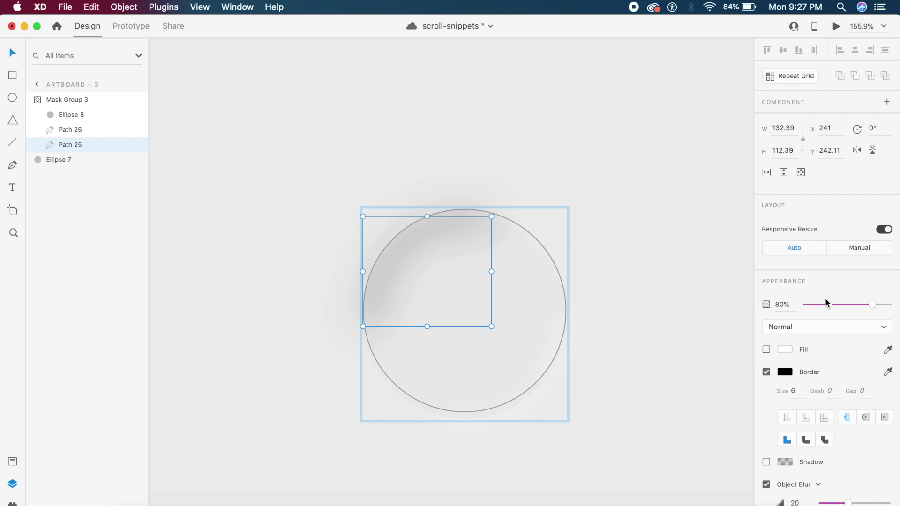
drag(825, 300, 848, 300)
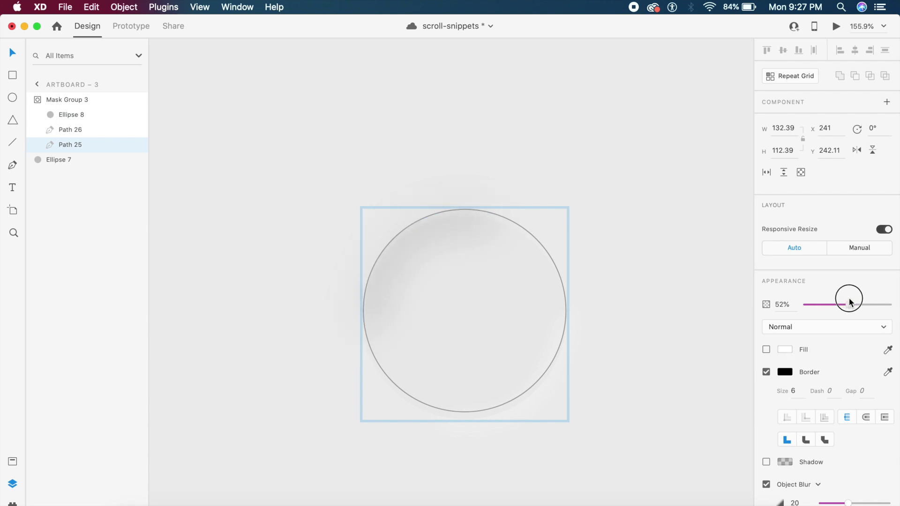
key(Escape)
key(Escape)
scroll(644, 249, down, 5)
scroll(581, 237, up, 4)
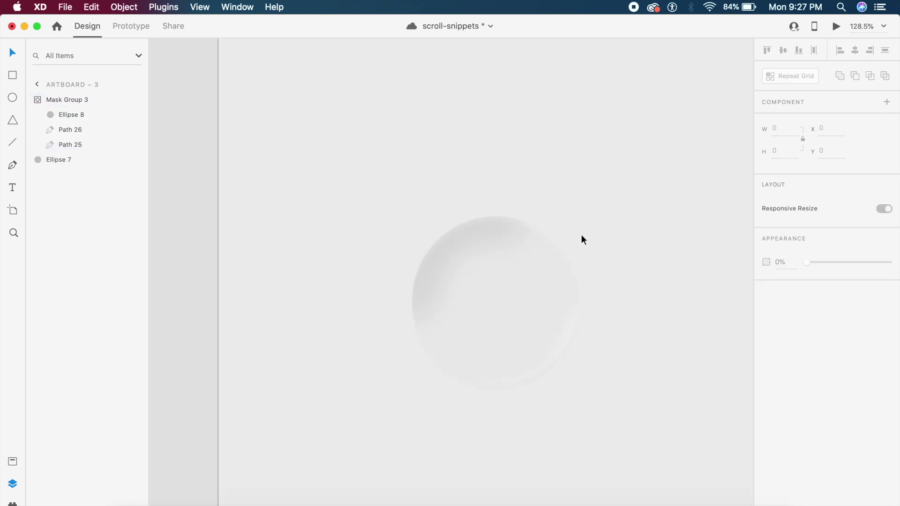
Step: Add a black number 1 at the circle's centre and enlarge it to about size 80
key(t)
click(482, 294)
text(1)
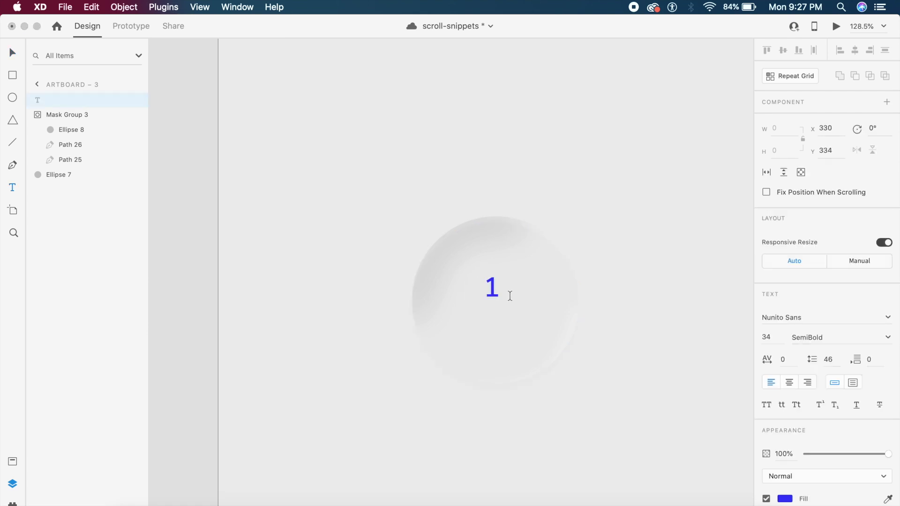
key(Escape)
key(Escape)
click(492, 294)
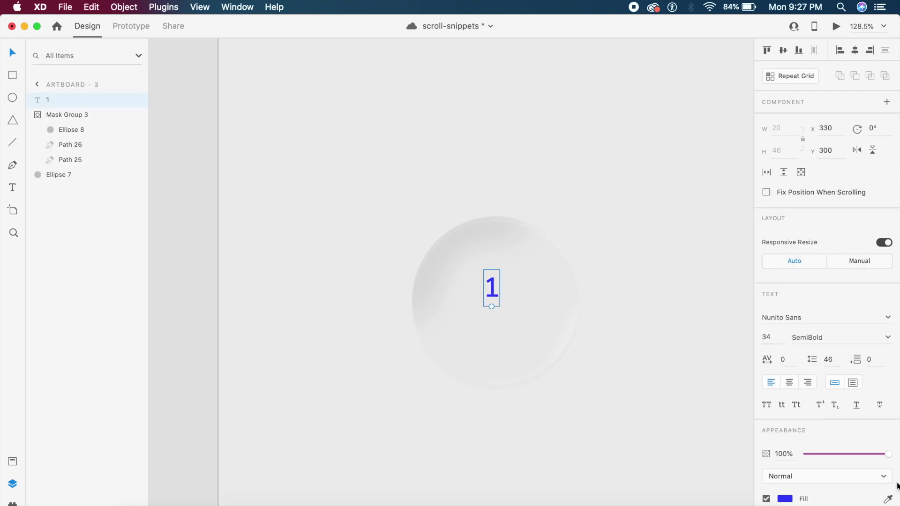
click(785, 498)
drag(708, 451, 560, 490)
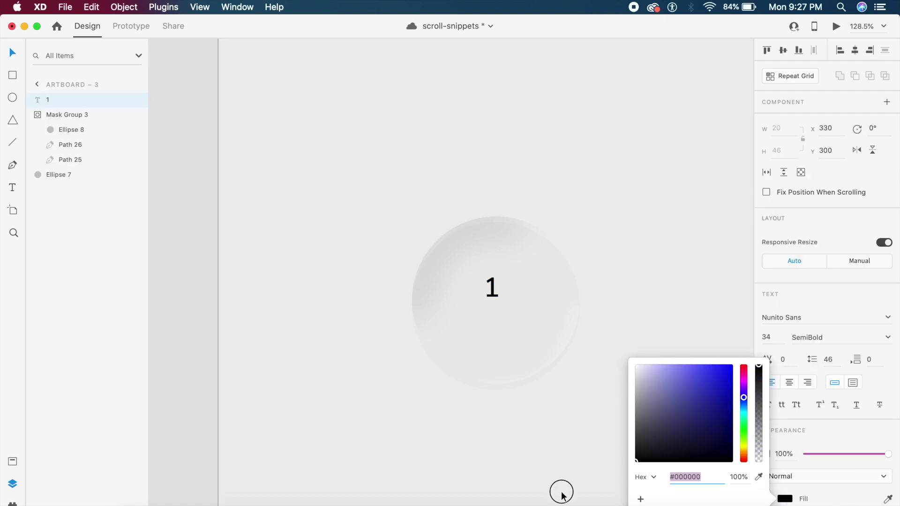
key(Escape)
key(Escape)
click(493, 299)
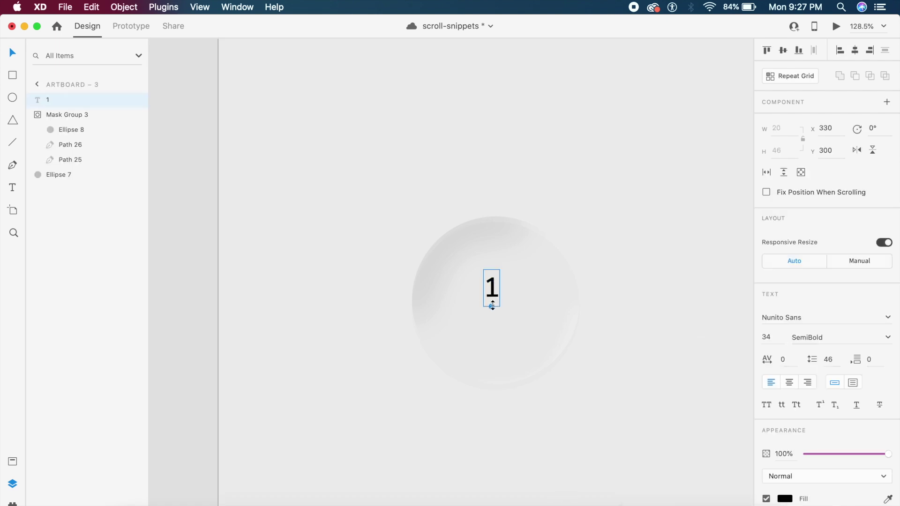
mouse_move(491, 306)
mouse_down()
mouse_move(499, 358)
mouse_move(495, 318)
mouse_up()
Step: Duplicate the number into a column of 2, 3 and 4 below, then select all four
scroll(494, 318, down, 5)
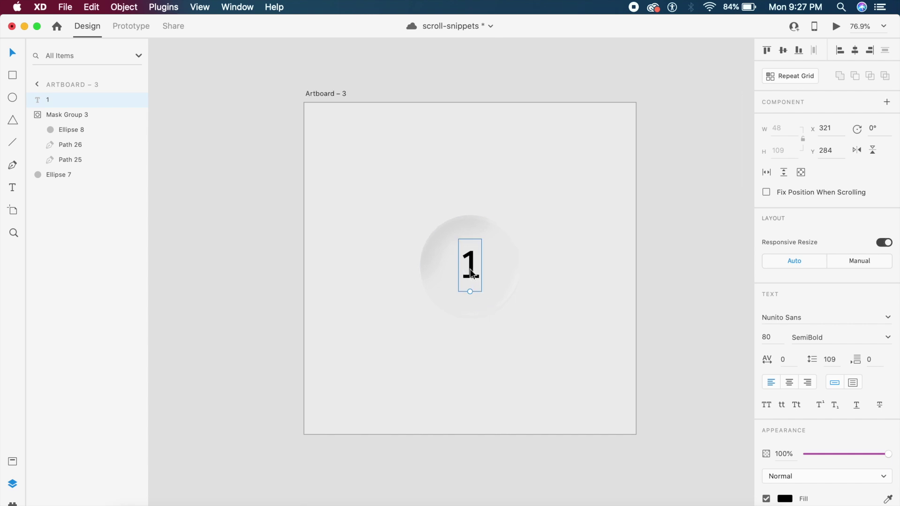
drag(471, 274, 460, 442)
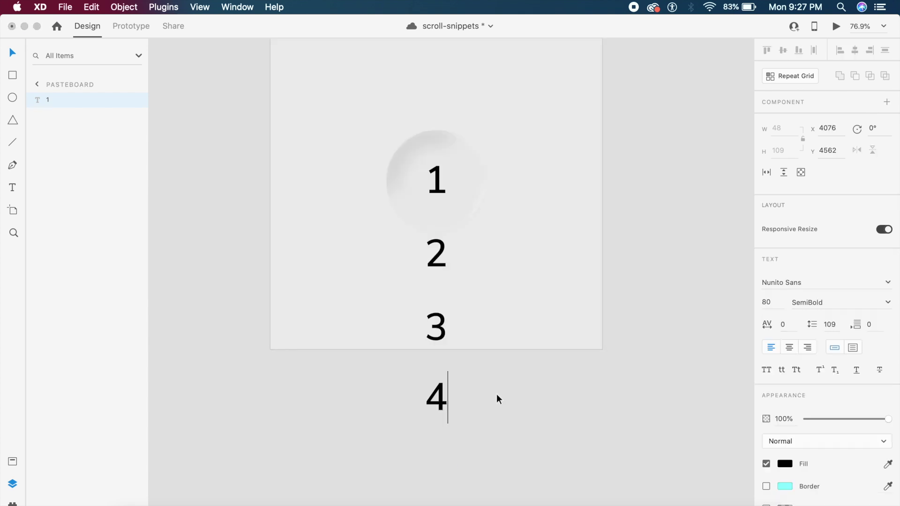
key(Escape)
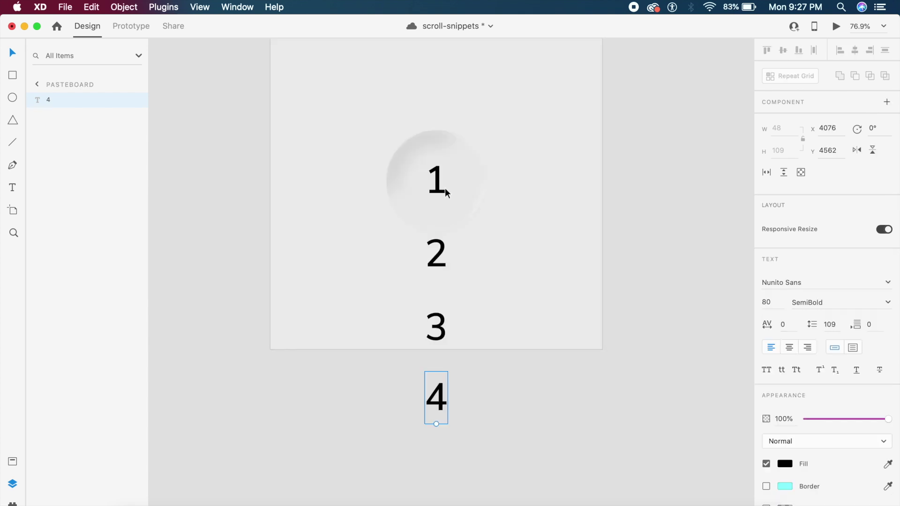
key(Escape)
click(440, 193)
shift+click(435, 264)
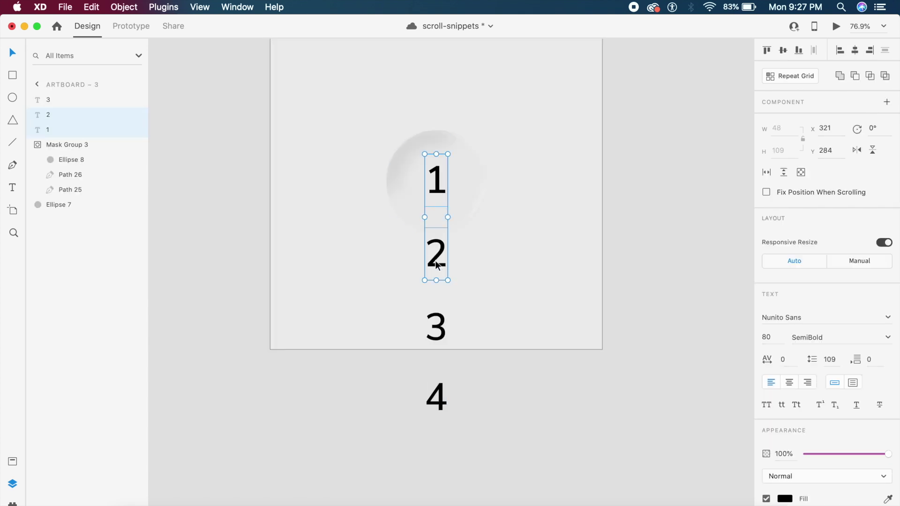
shift+click(436, 348)
shift+click(435, 398)
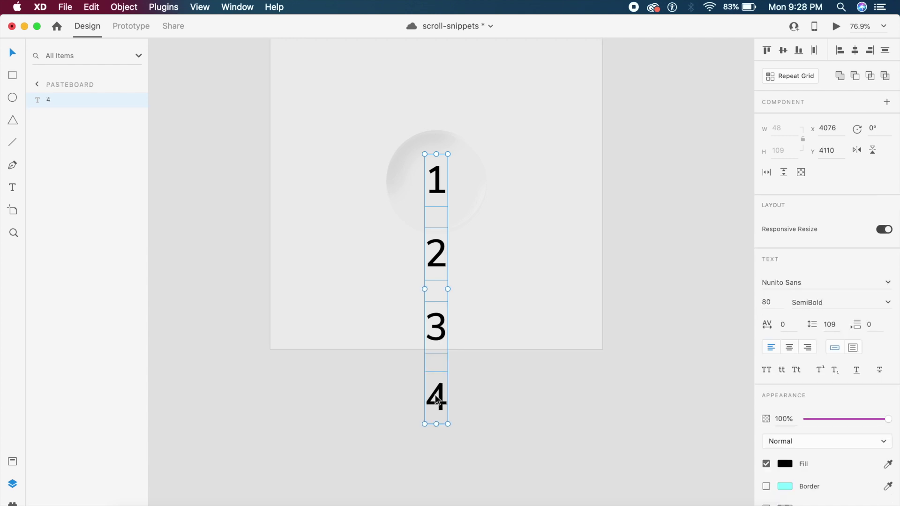
Step: Make numbers 1–4 a vertical scroll group with a 166-high viewport showing only 1
click(783, 174)
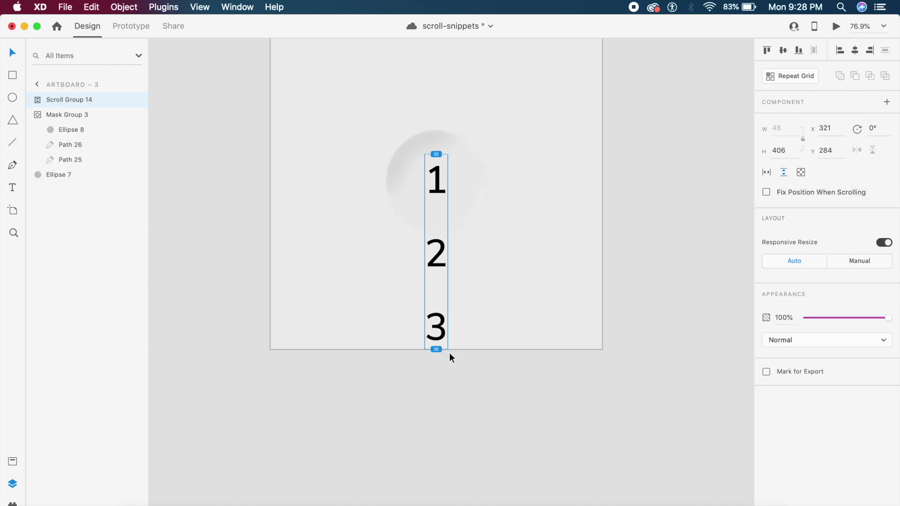
drag(438, 350, 428, 233)
scroll(428, 233, up, 5)
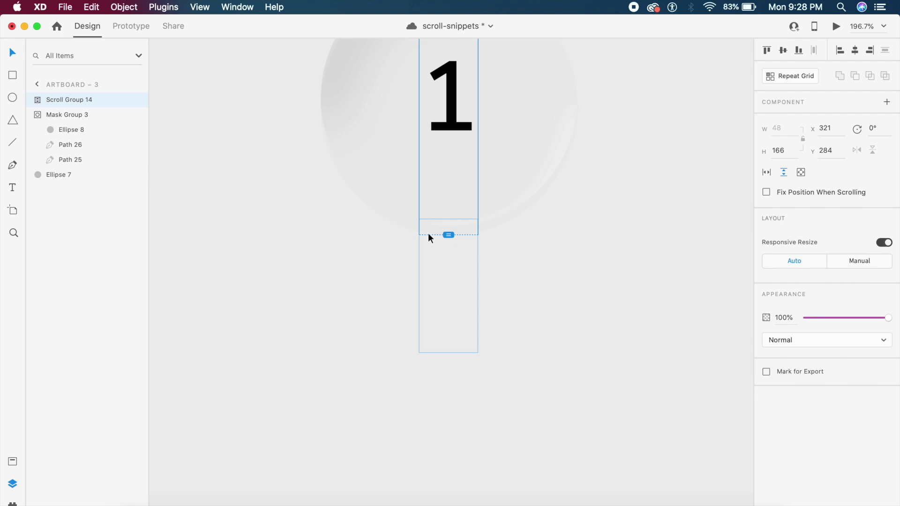
scroll(428, 232, down, 5)
click(257, 40)
click(261, 50)
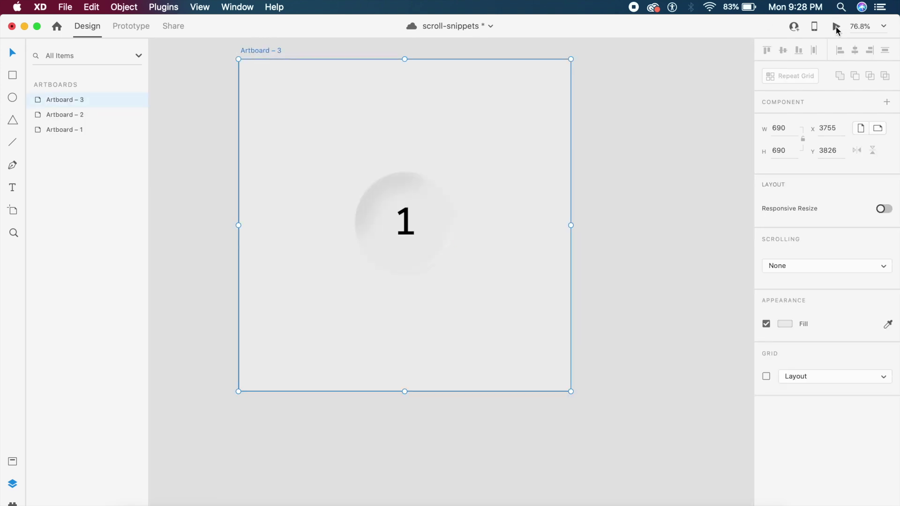
Step: Preview the artboard to try scrolling the numbers
click(836, 28)
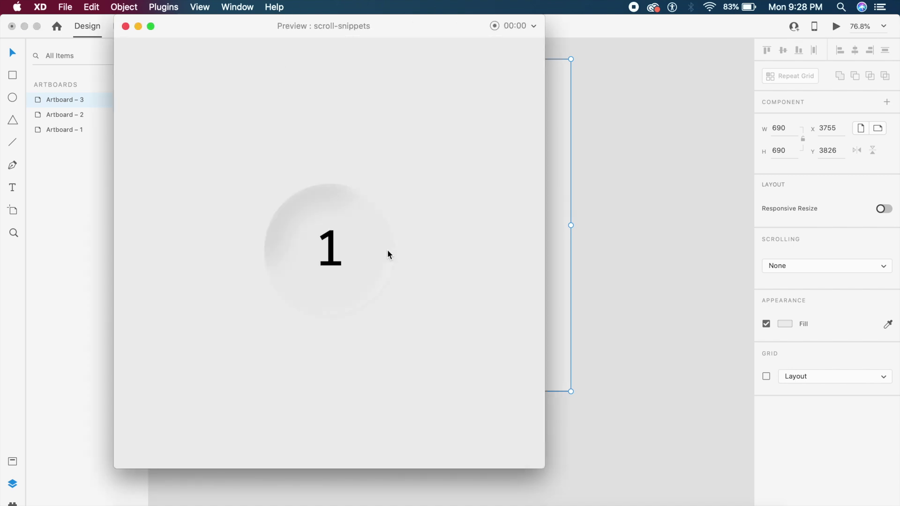
scroll(327, 265, down, 5)
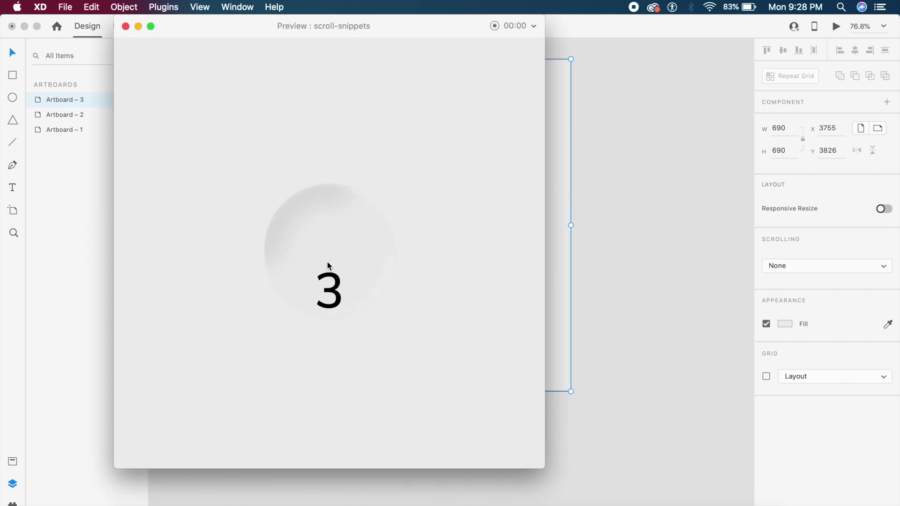
scroll(328, 266, up, 1)
scroll(328, 253, up, 1)
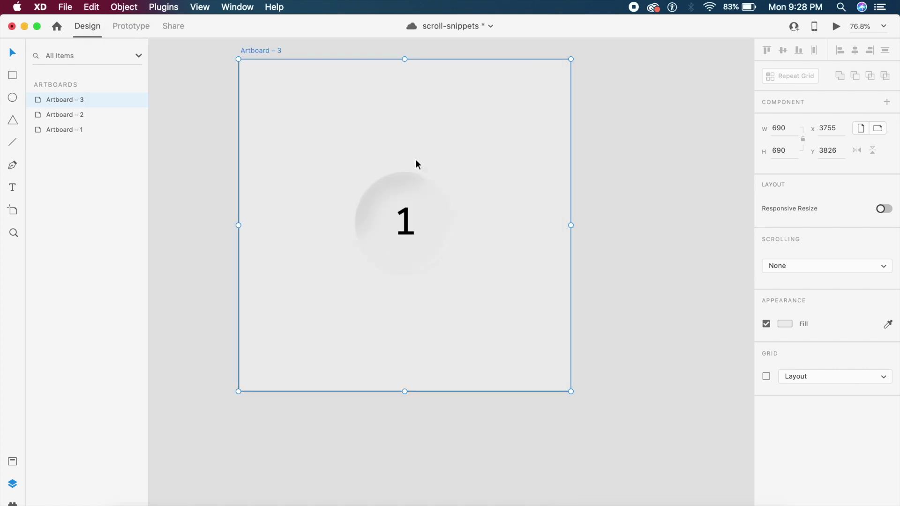
Step: Extend Scroll Group 14's viewport upward to height 216 at Y 234
click(405, 233)
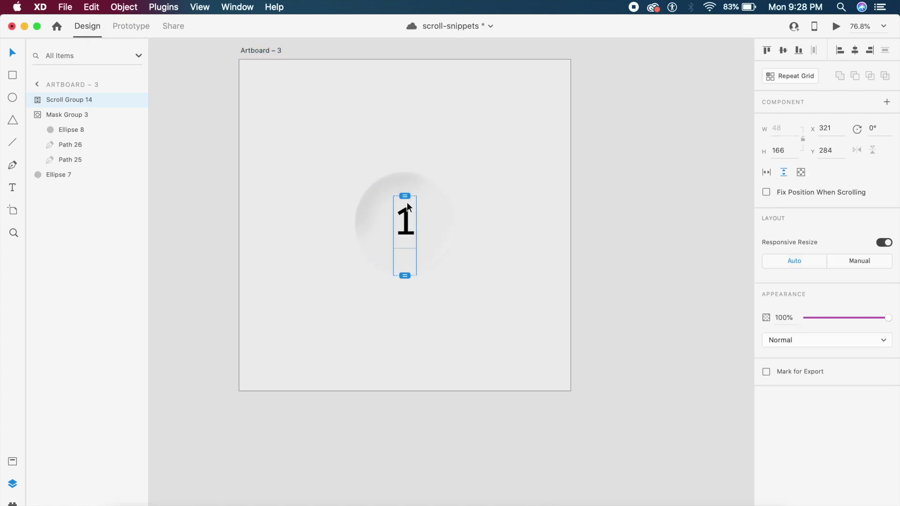
scroll(408, 206, up, 5)
drag(405, 188, 405, 129)
scroll(403, 139, down, 5)
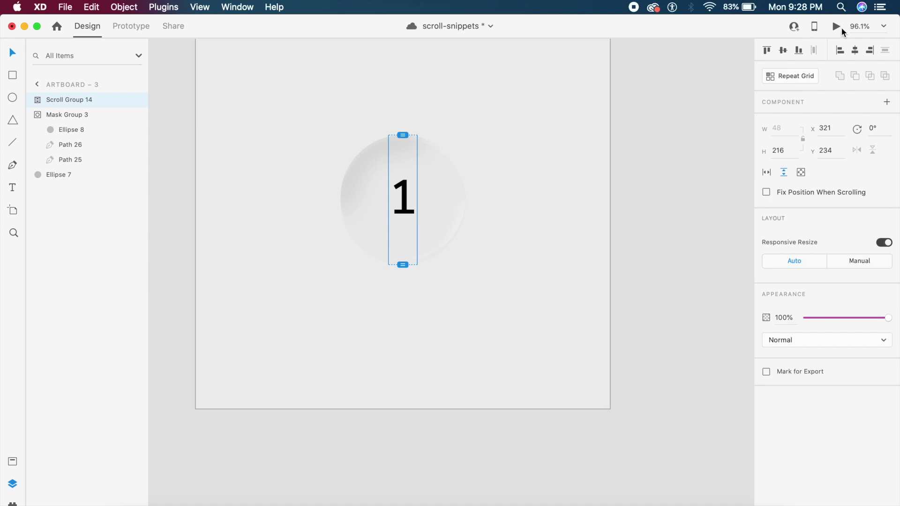
Step: Preview the artboard and scroll the numbers 1–4 up and down inside the circle
click(837, 26)
scroll(323, 259, down, 5)
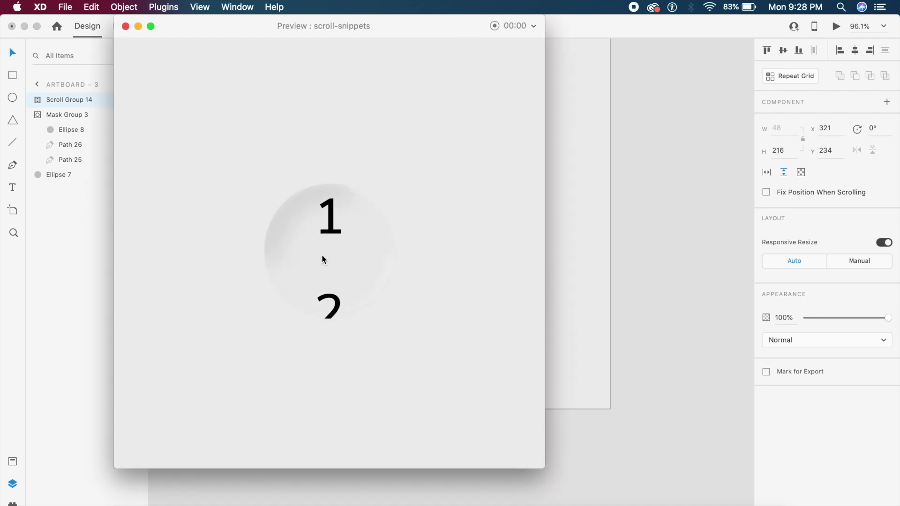
scroll(323, 260, down, 5)
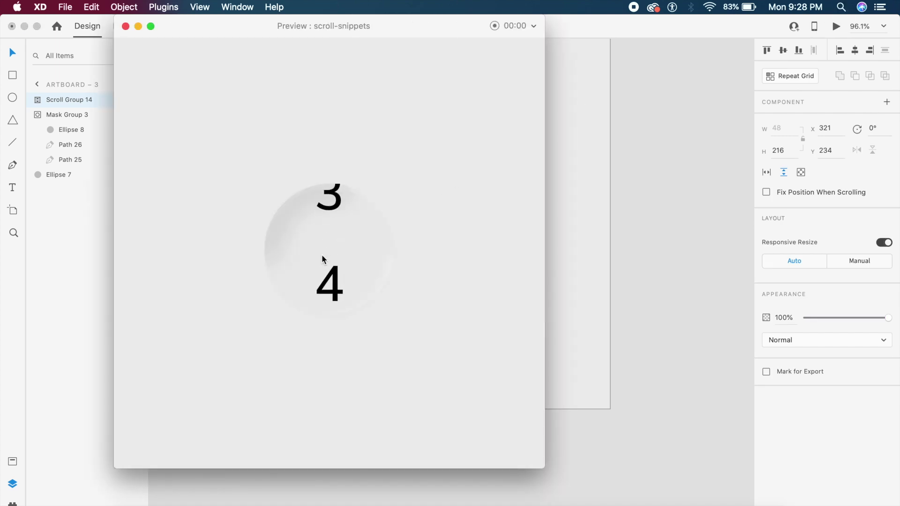
scroll(323, 262, up, 3)
scroll(322, 263, up, 4)
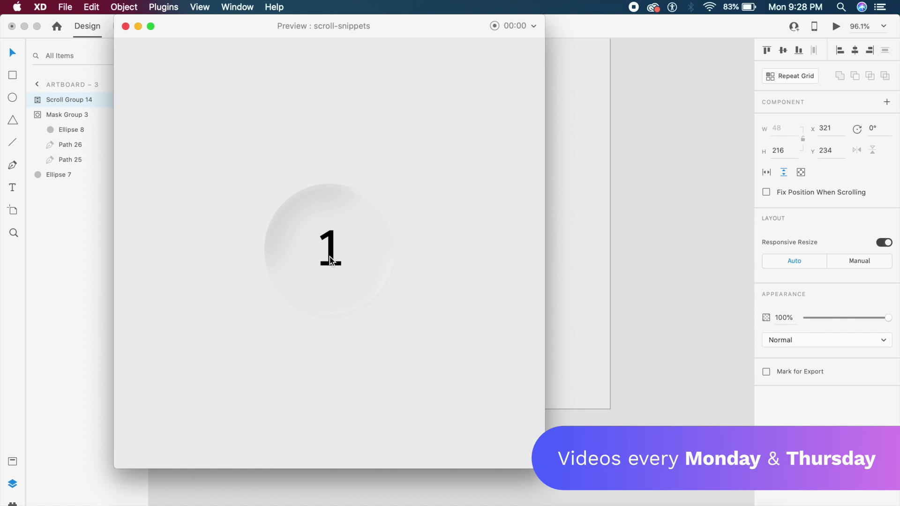
scroll(330, 258, down, 6)
scroll(330, 259, up, 6)
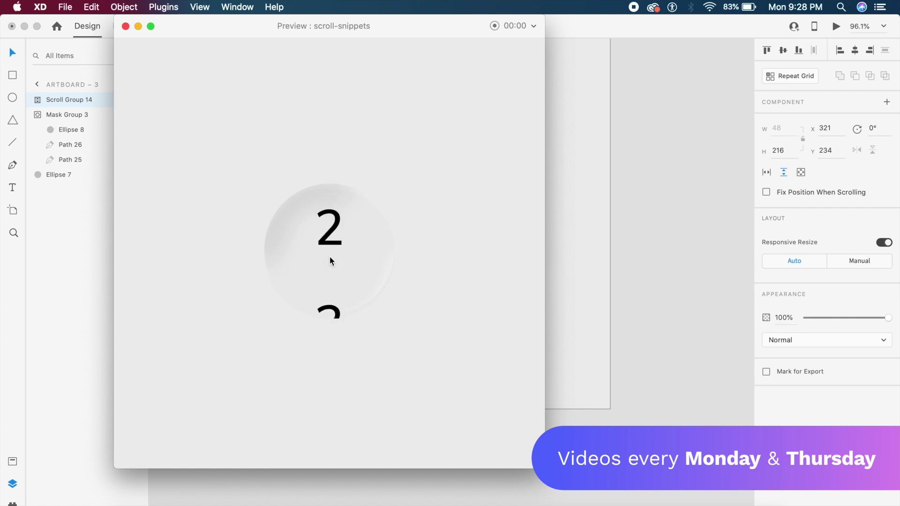